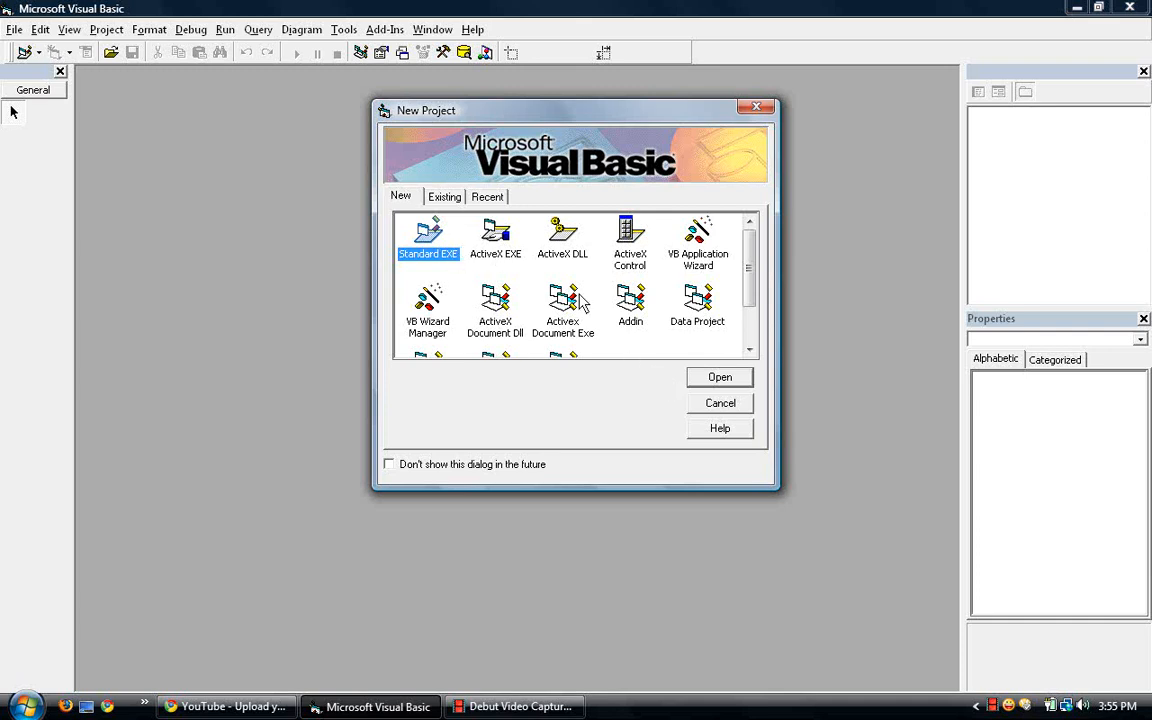
# Create a new Standard EXE project and enlarge the blank Form1.
pyautogui.click(733, 380)
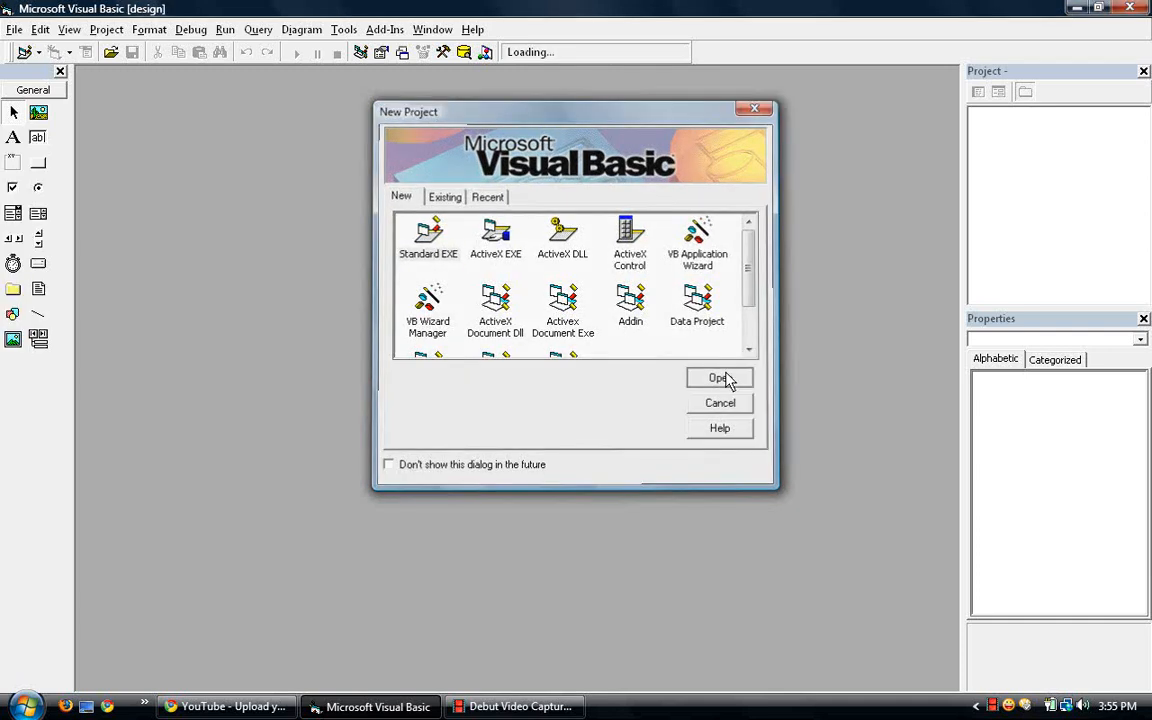
pyautogui.moveTo(401, 336); pyautogui.dragTo(626, 432)
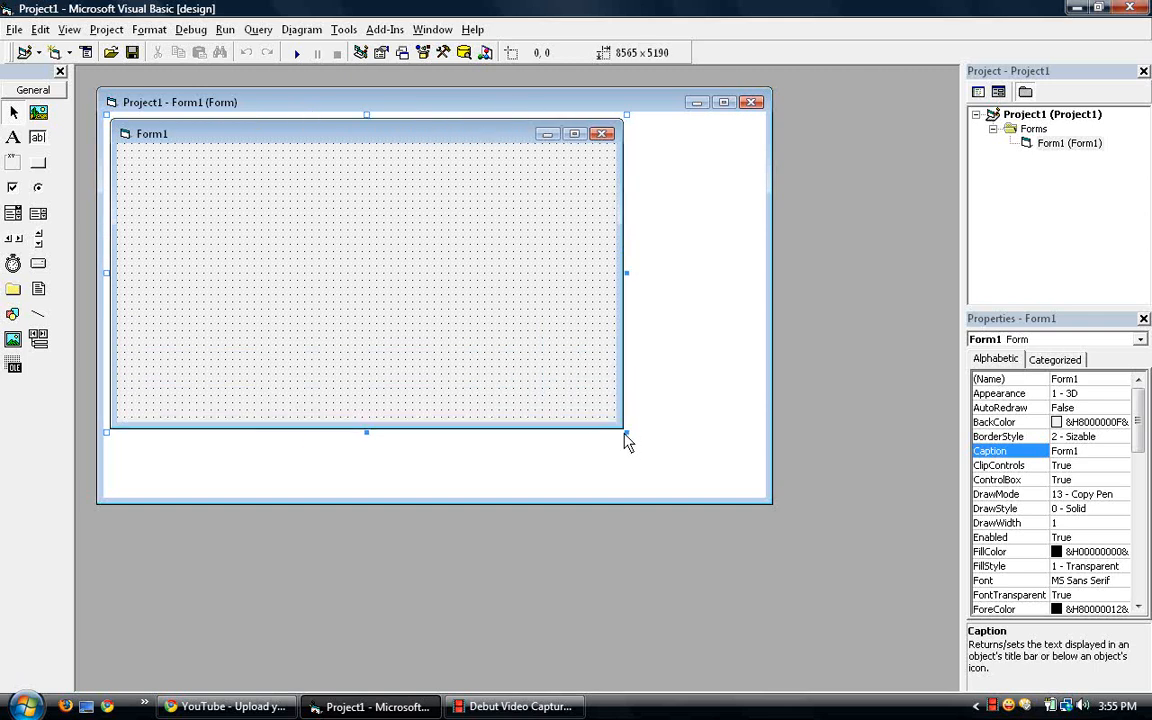
# Draw a Label control near the top-left of Form1.
pyautogui.click(13, 137)
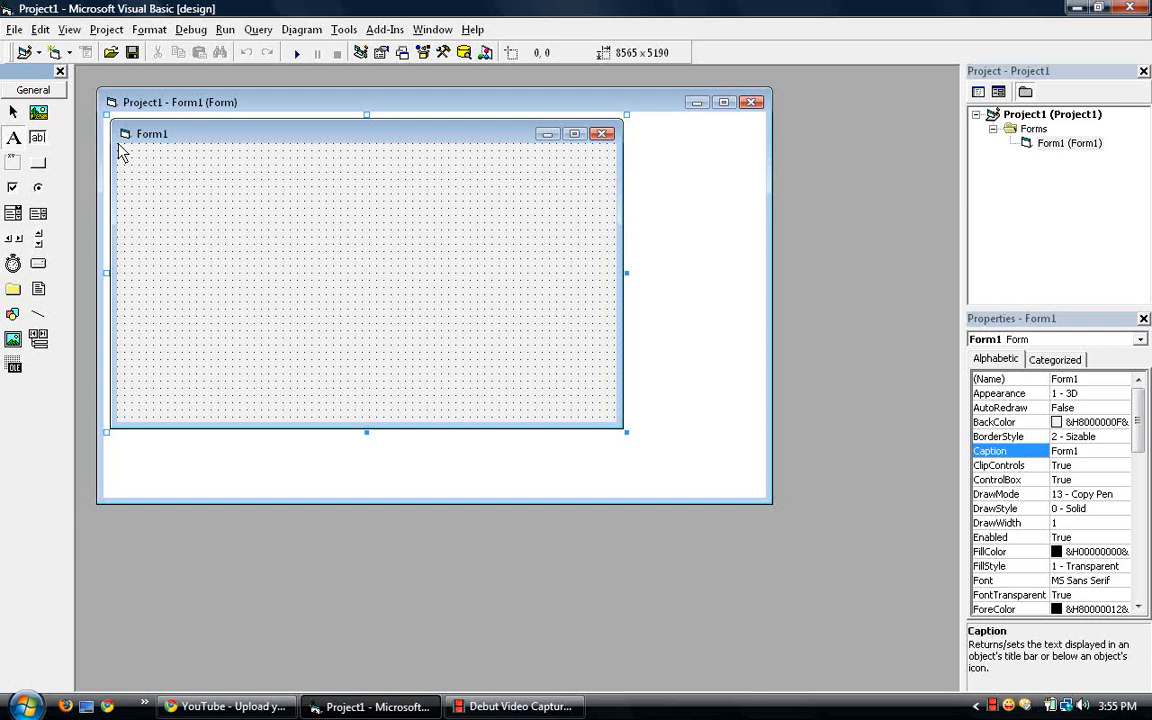
pyautogui.moveTo(118, 148); pyautogui.dragTo(284, 232)
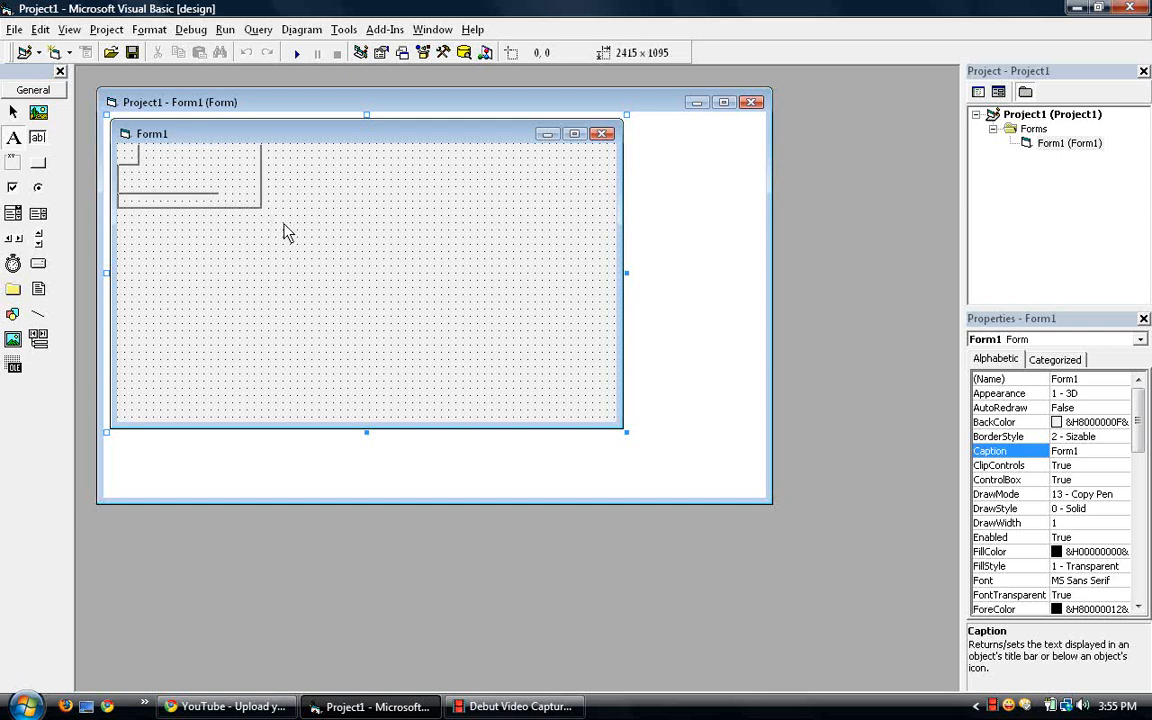
pyautogui.moveTo(284, 232); pyautogui.dragTo(286, 229)
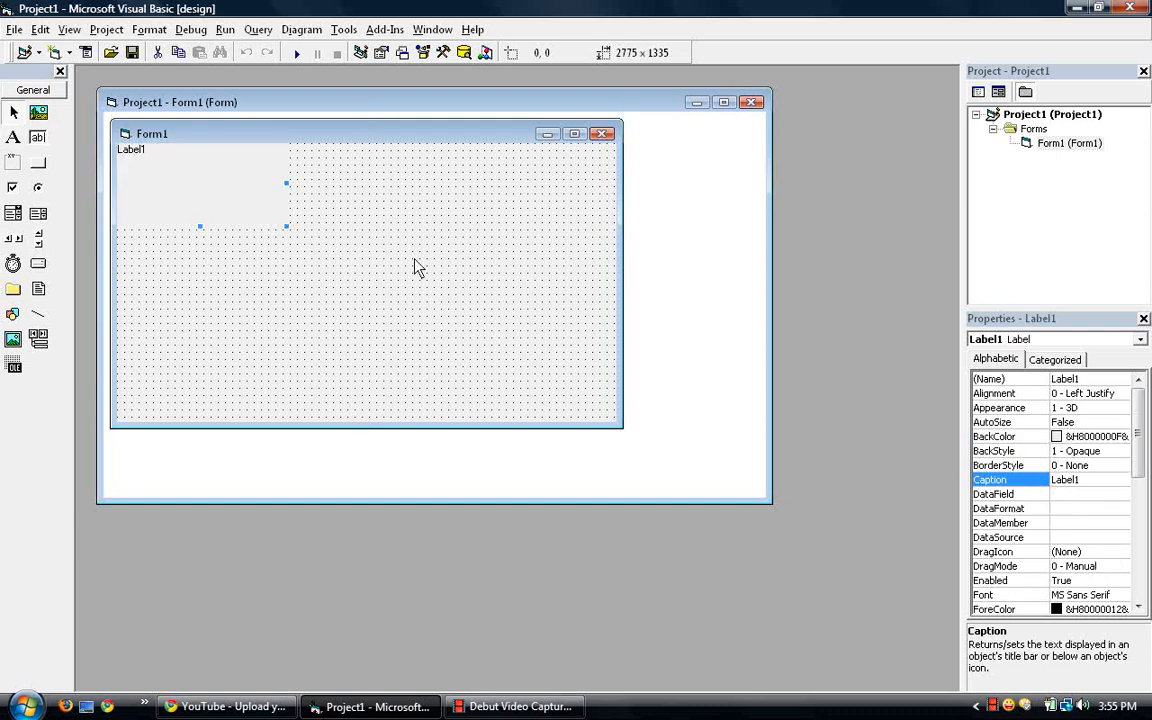
# Set the label's Alignment to 2 - Center and its Caption to Color Changing.
pyautogui.click(1115, 395)
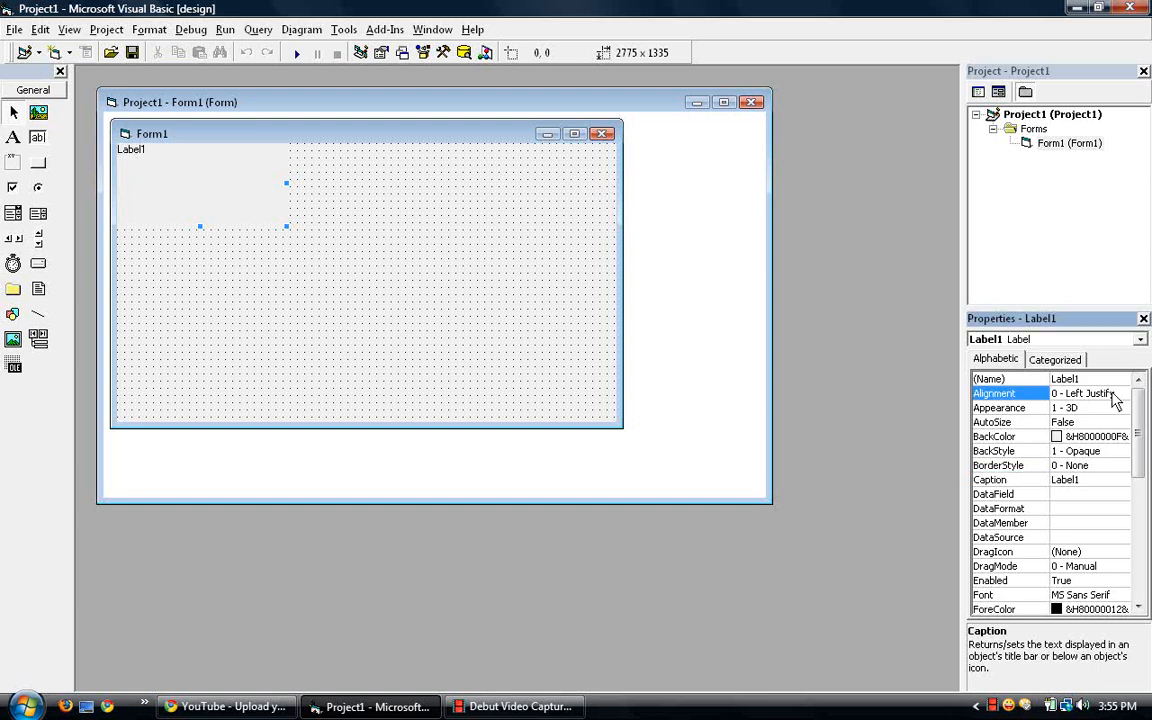
pyautogui.click(1074, 431)
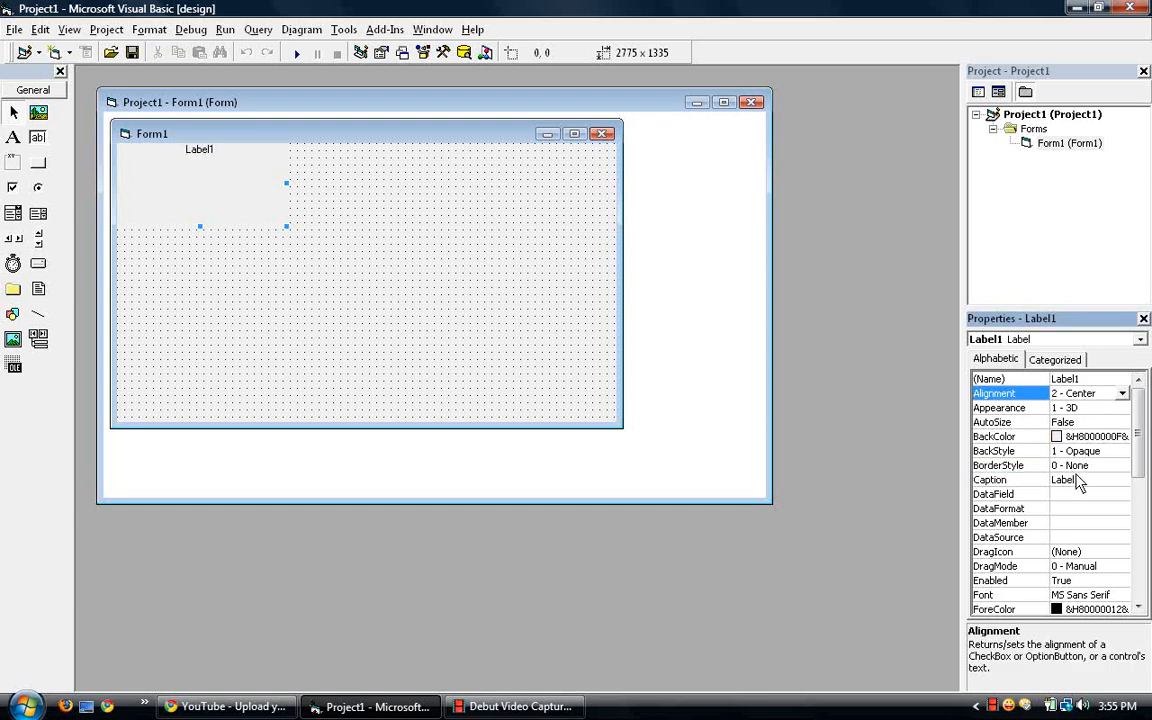
pyautogui.click(1043, 483)
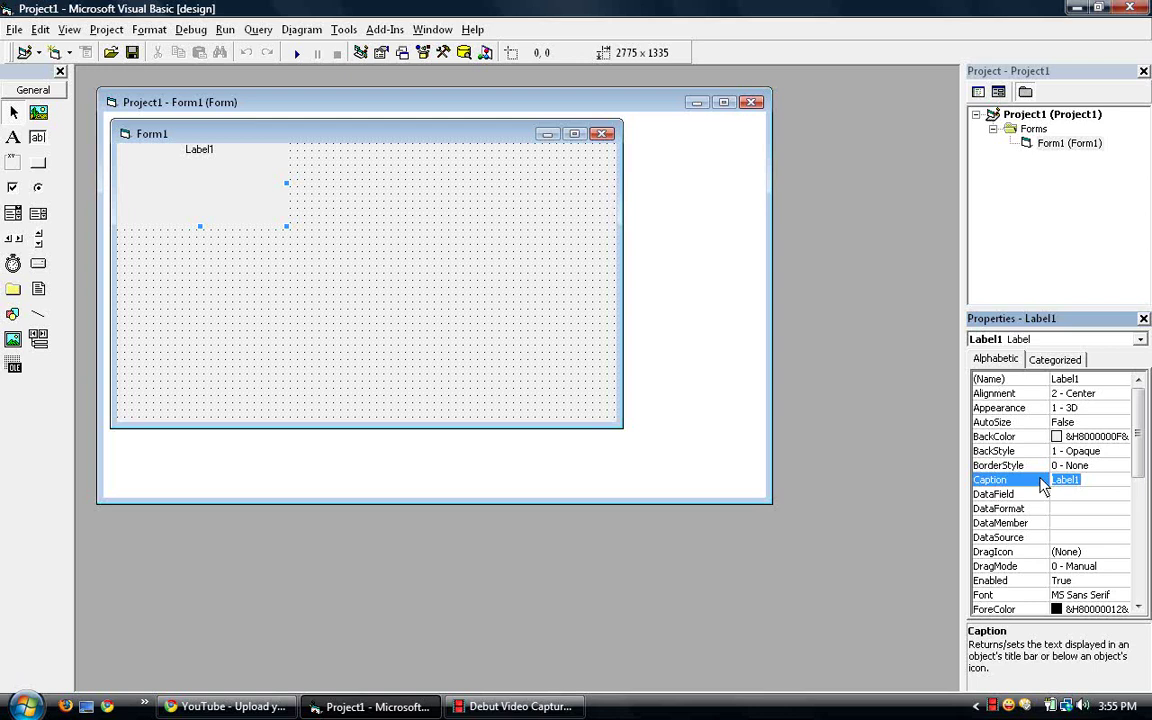
pyautogui.write('Co')
pyautogui.press('BackSpace')
pyautogui.write('op')
pyautogui.press('BackSpace')
pyautogui.write('r')
pyautogui.write(' C')
pyautogui.write('hange')
pyautogui.press('BackSpace')
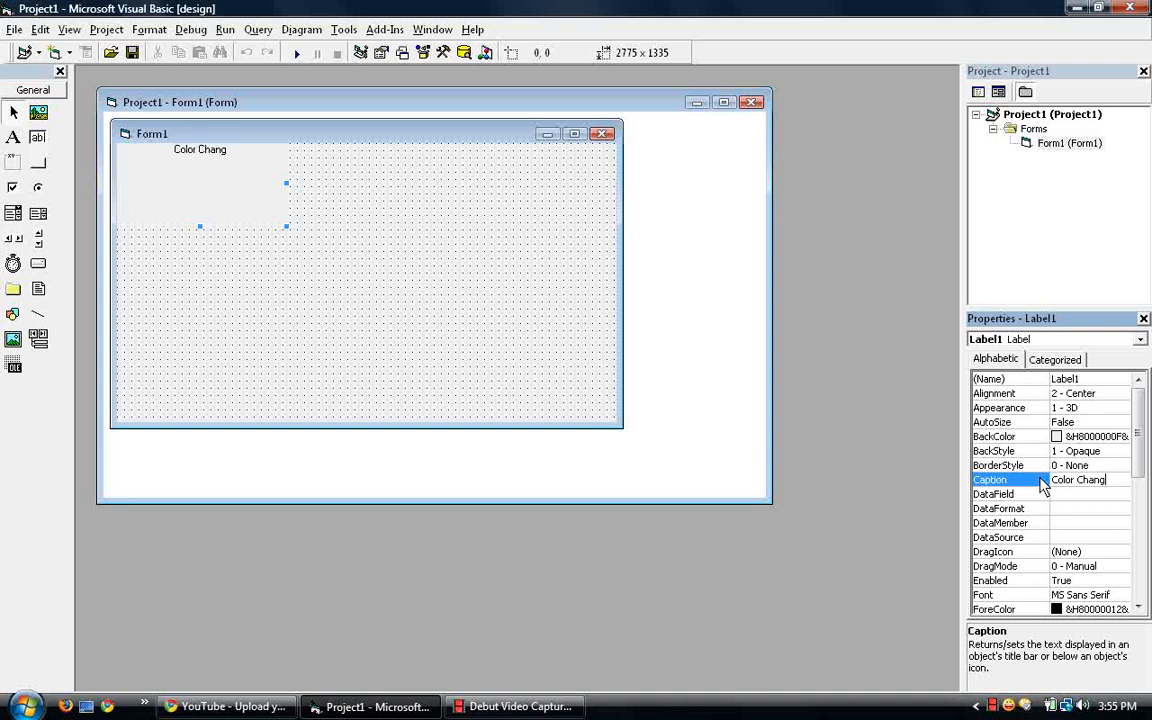
pyautogui.write('inf')
pyautogui.press('BackSpace')
pyautogui.write('g')
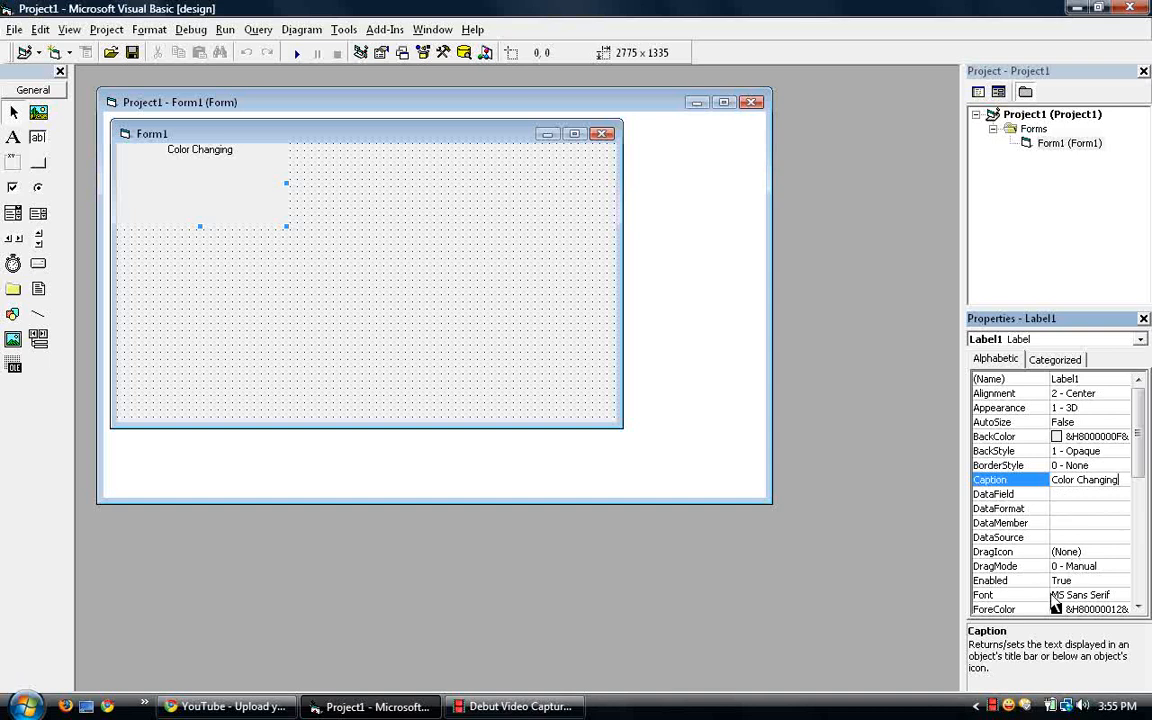
pyautogui.click(1085, 595)
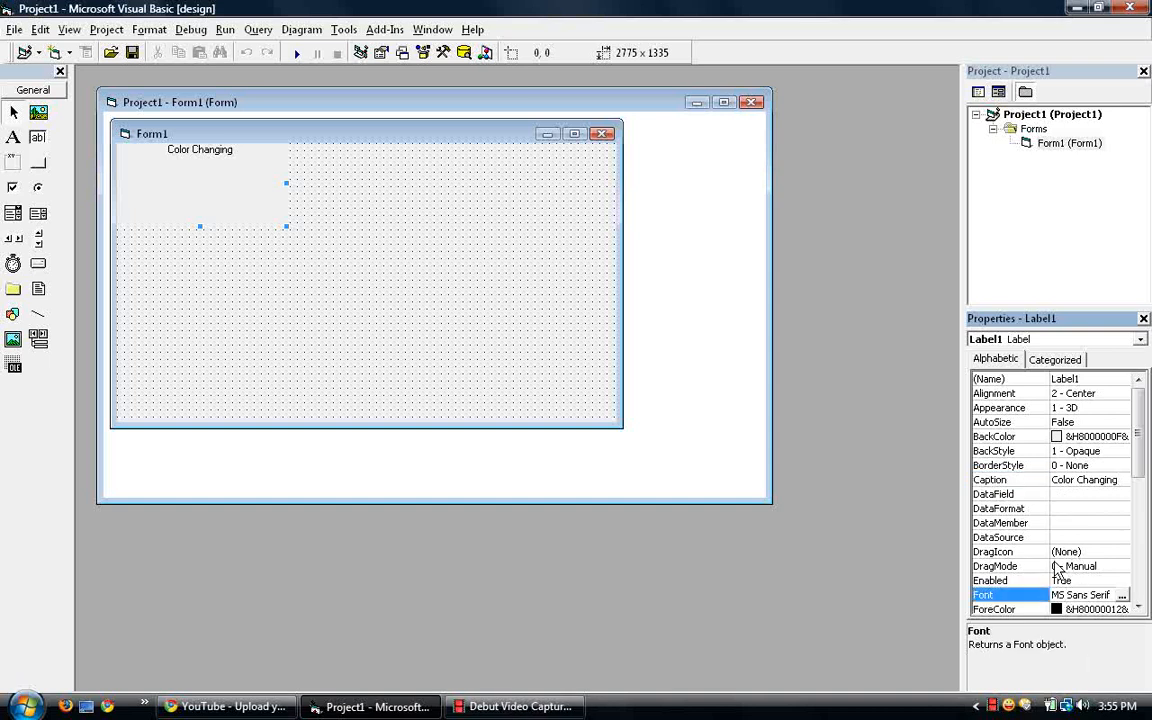
# Set the label's font to Arial Narrow, Bold, size 36 via the Font dialog.
pyautogui.click(1122, 595)
pyautogui.click(190, 191)
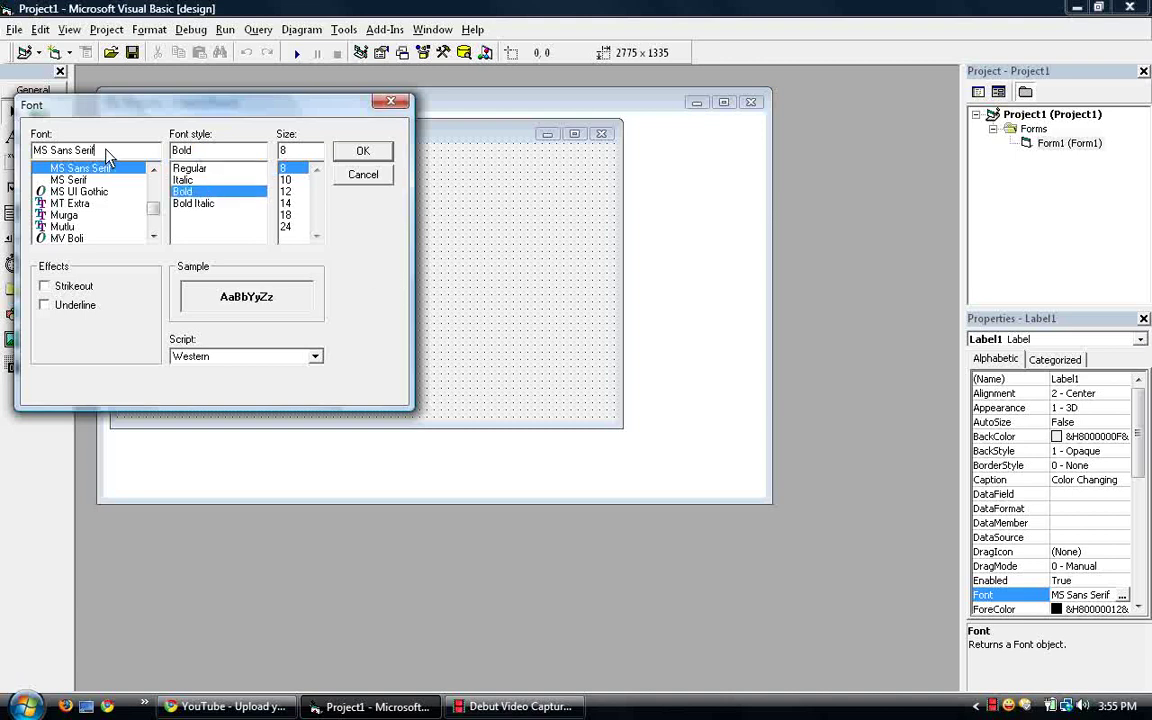
pyautogui.hotkey('shift', 'Tab')
pyautogui.write('a')
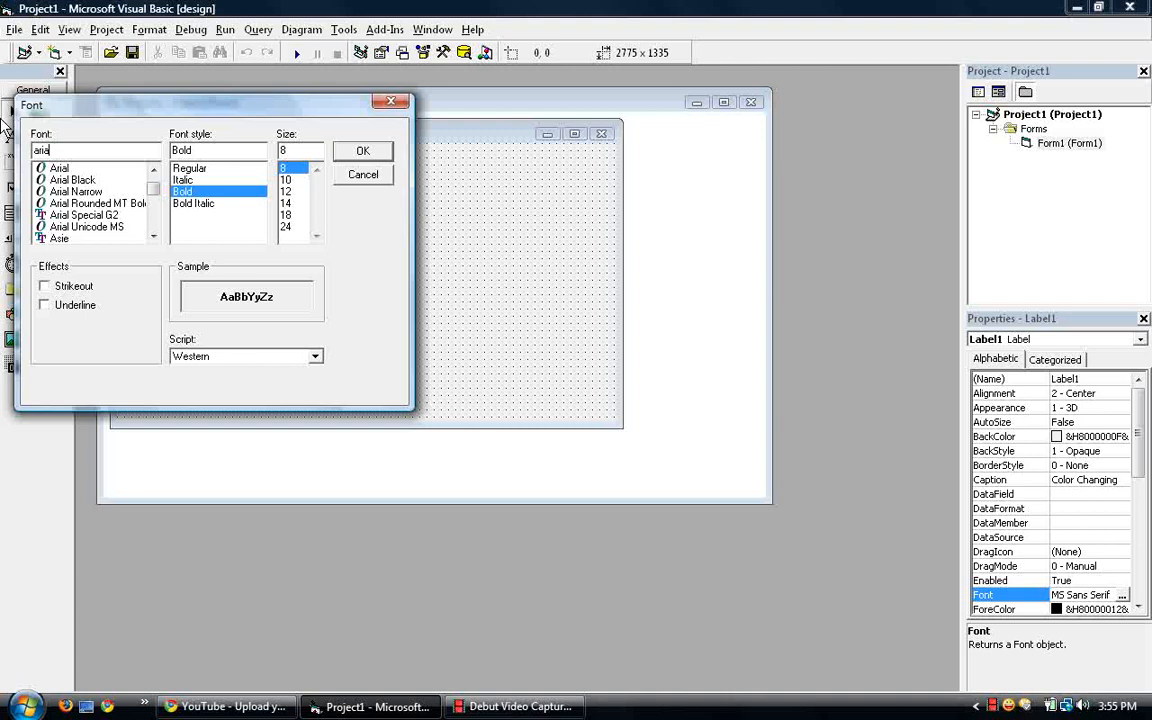
pyautogui.click(128, 191)
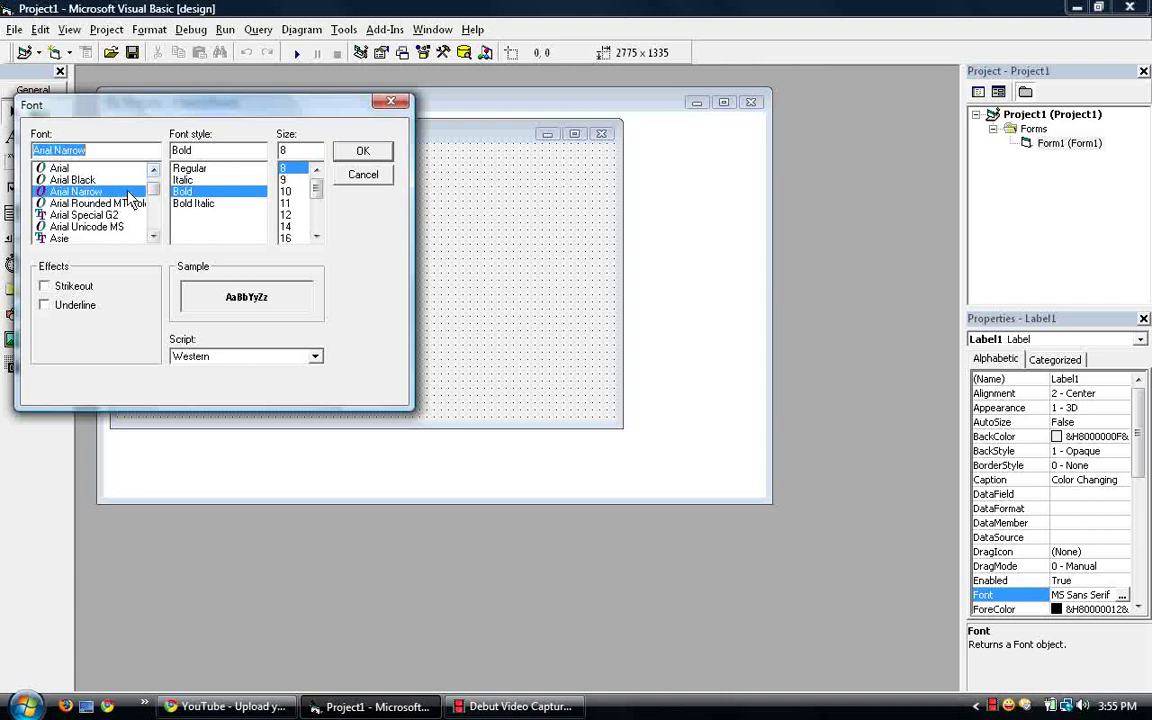
pyautogui.click(288, 238)
pyautogui.click(316, 237)
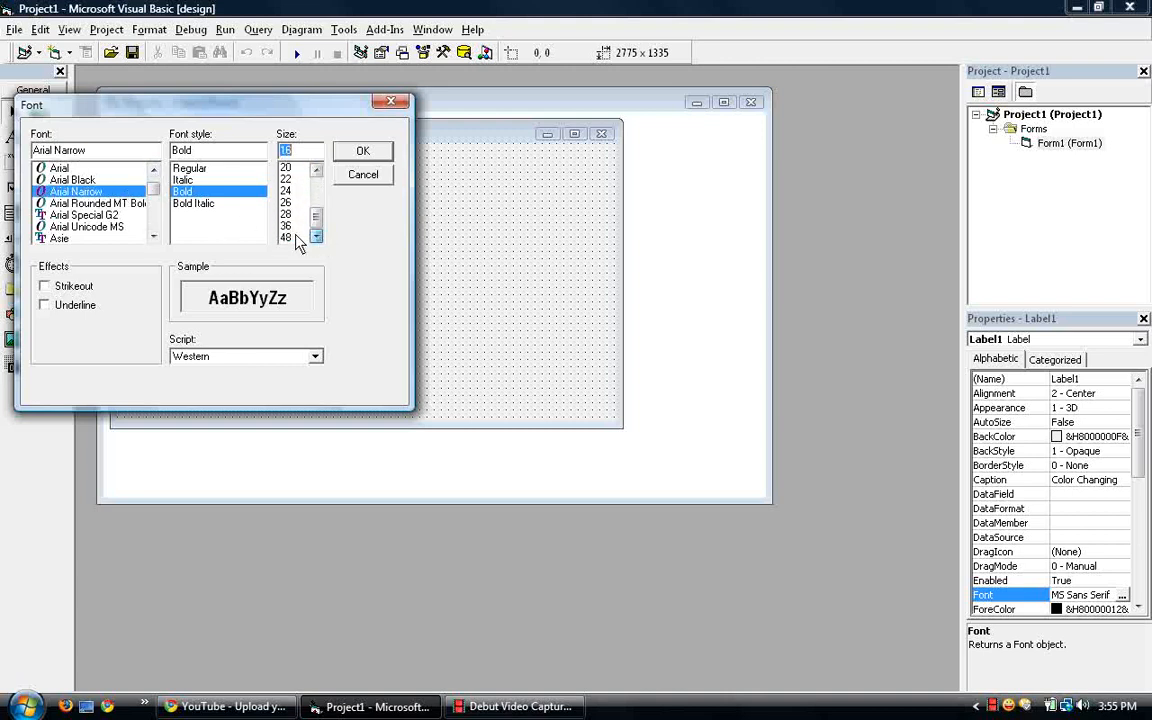
pyautogui.click(290, 215)
pyautogui.click(363, 151)
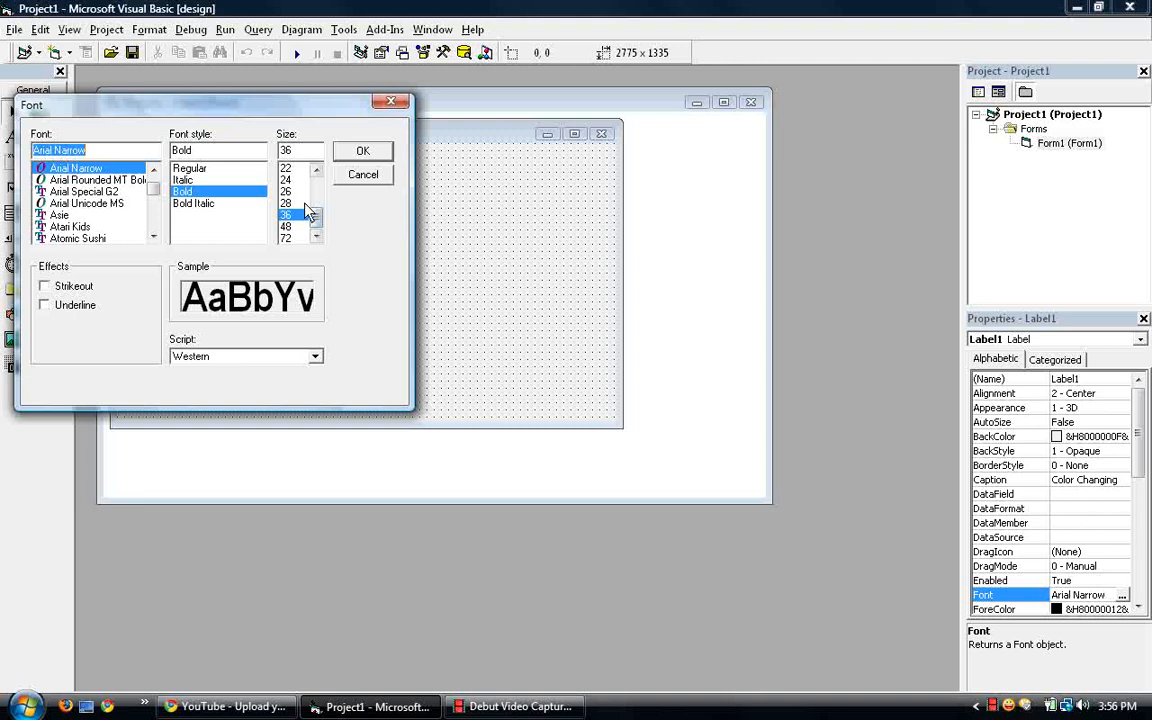
pyautogui.click(285, 203)
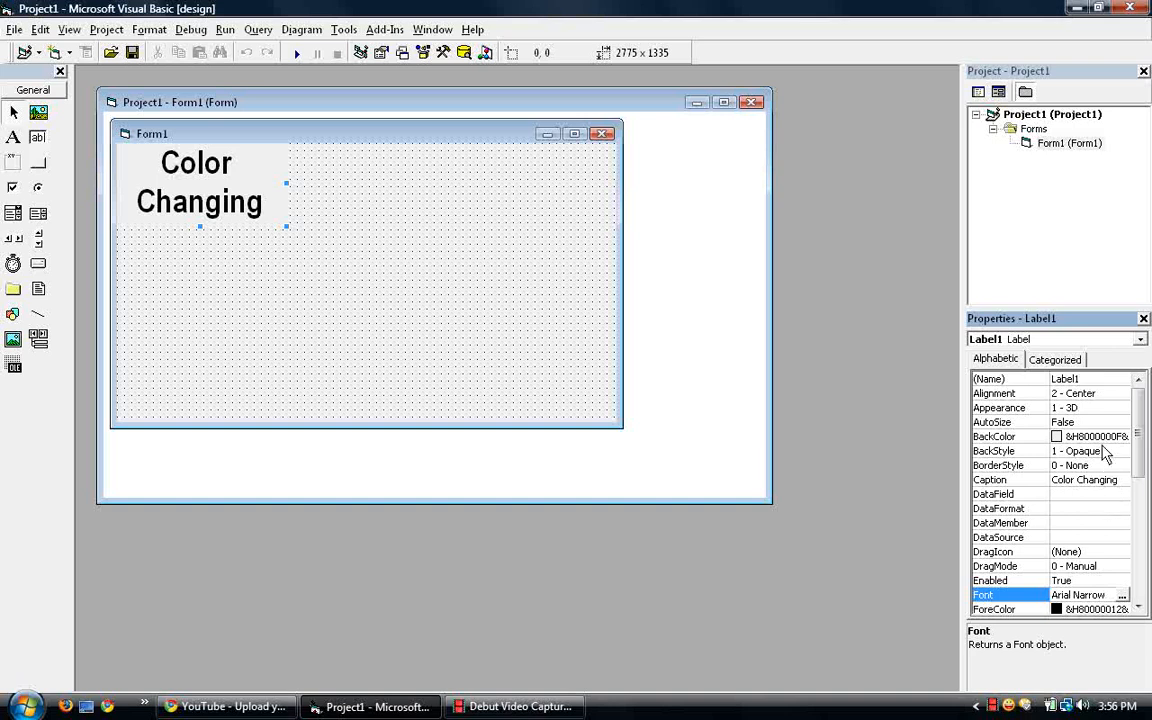
# Set the label's BackStyle to 0 - Transparent.
pyautogui.click(1104, 453)
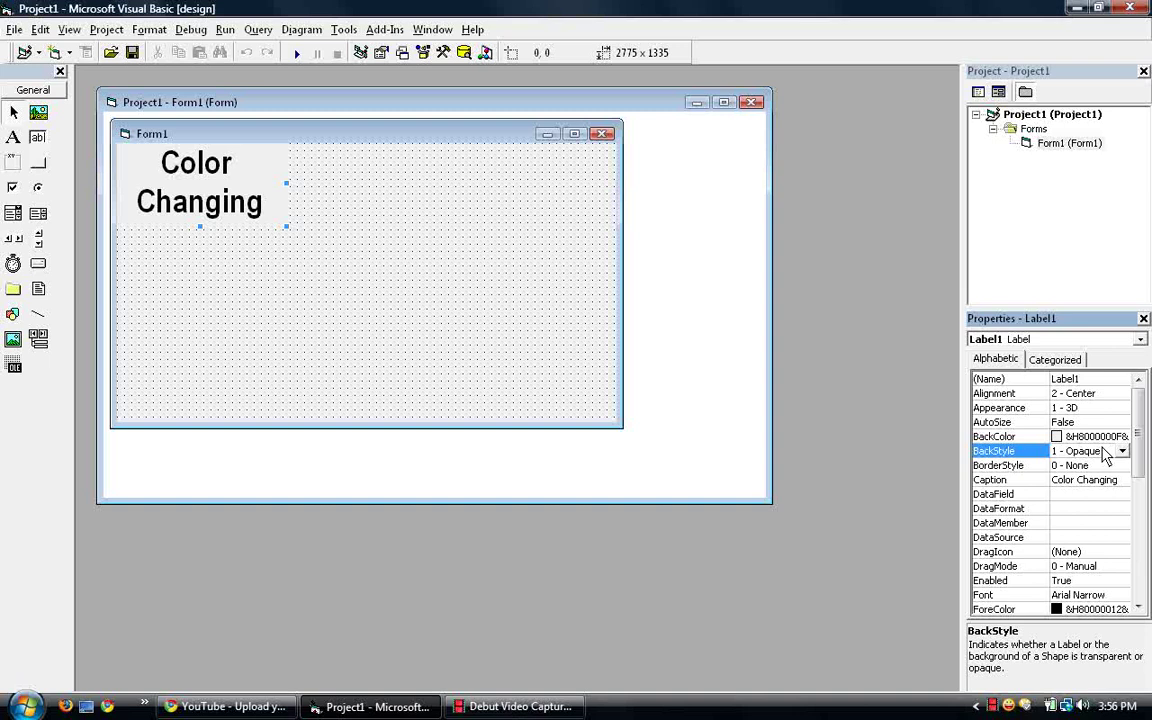
pyautogui.click(1122, 451)
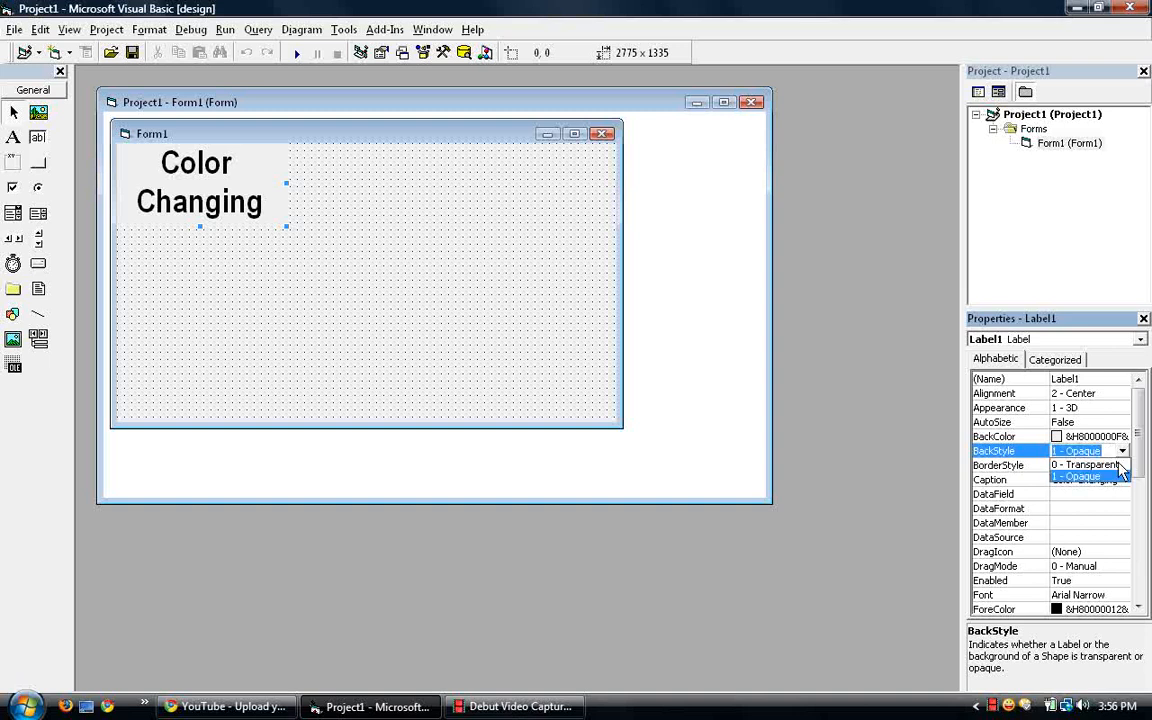
pyautogui.click(1120, 465)
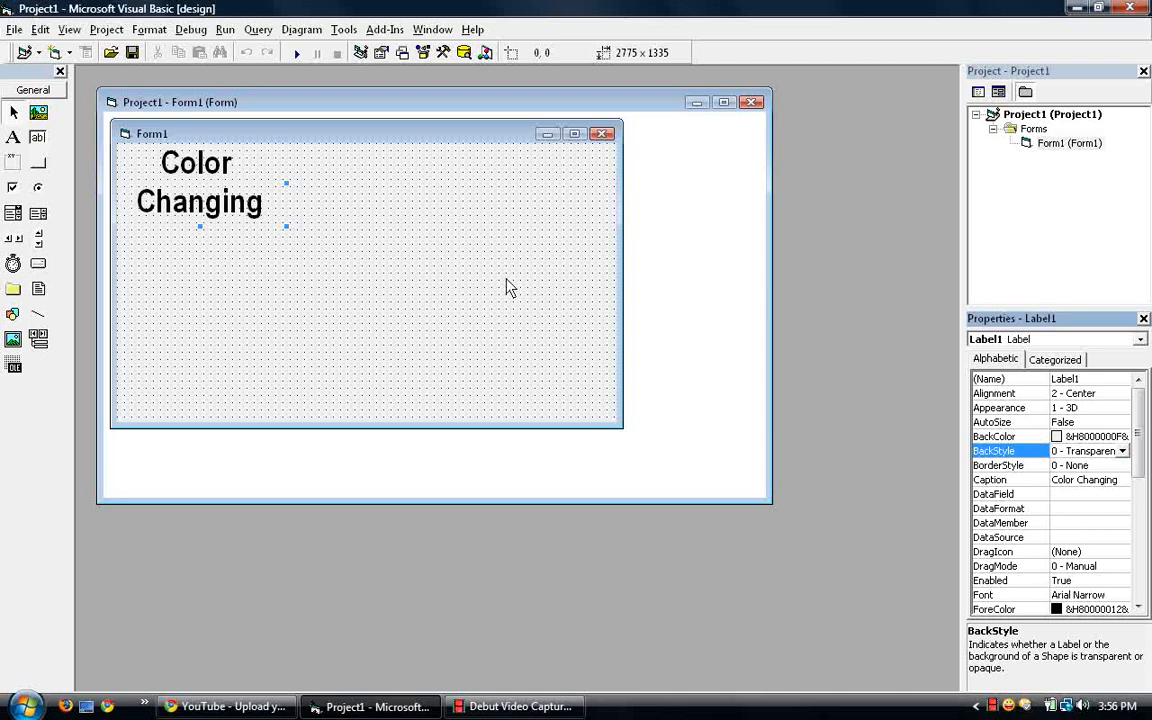
# Copy the Color Changing label and paste three copies, declining a control array each time.
pyautogui.rightClick(191, 205)
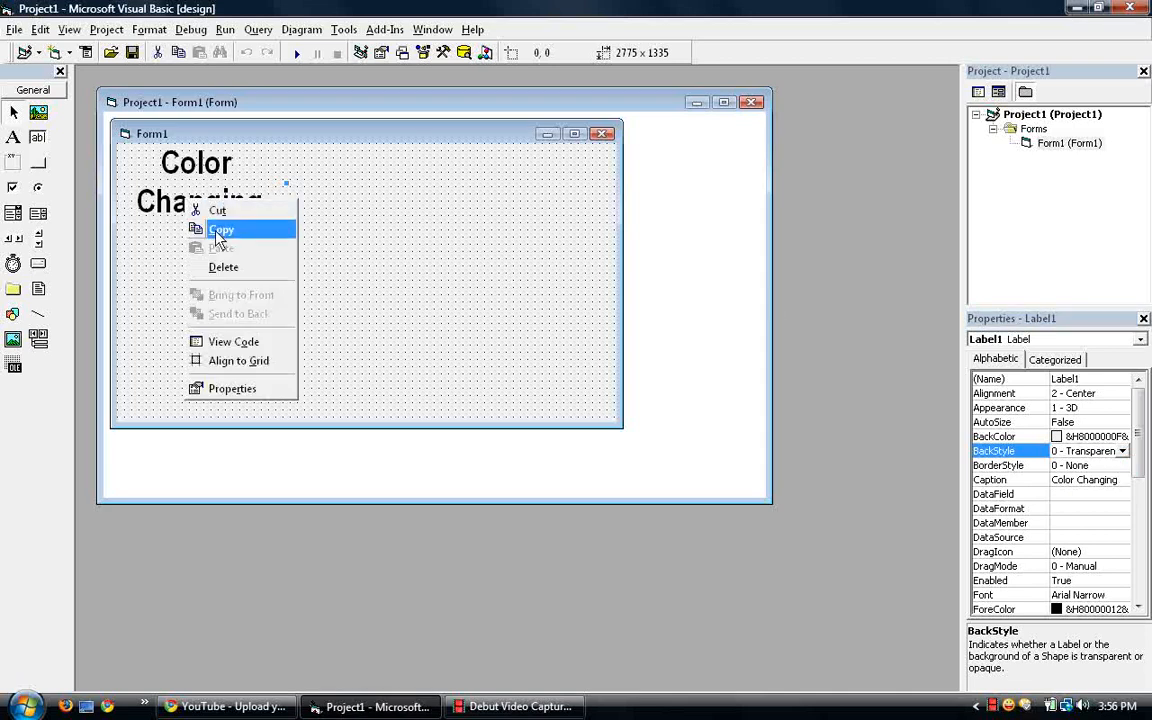
pyautogui.click(215, 237)
pyautogui.rightClick(288, 262)
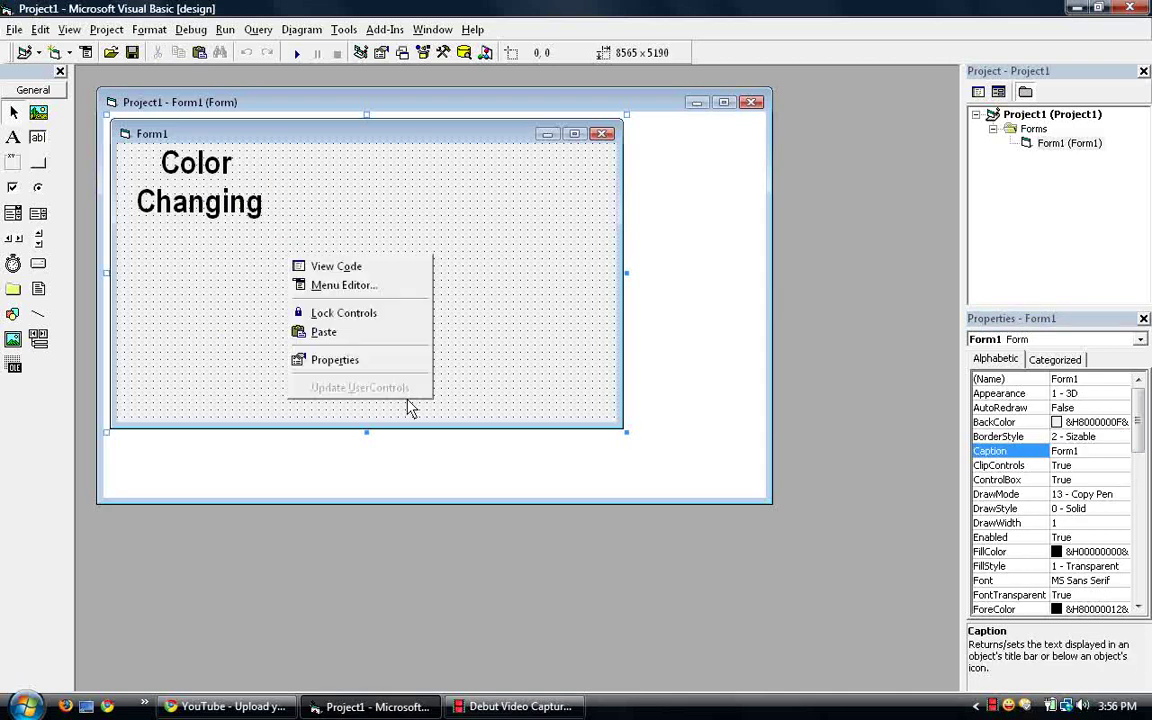
pyautogui.click(386, 330)
pyautogui.click(651, 418)
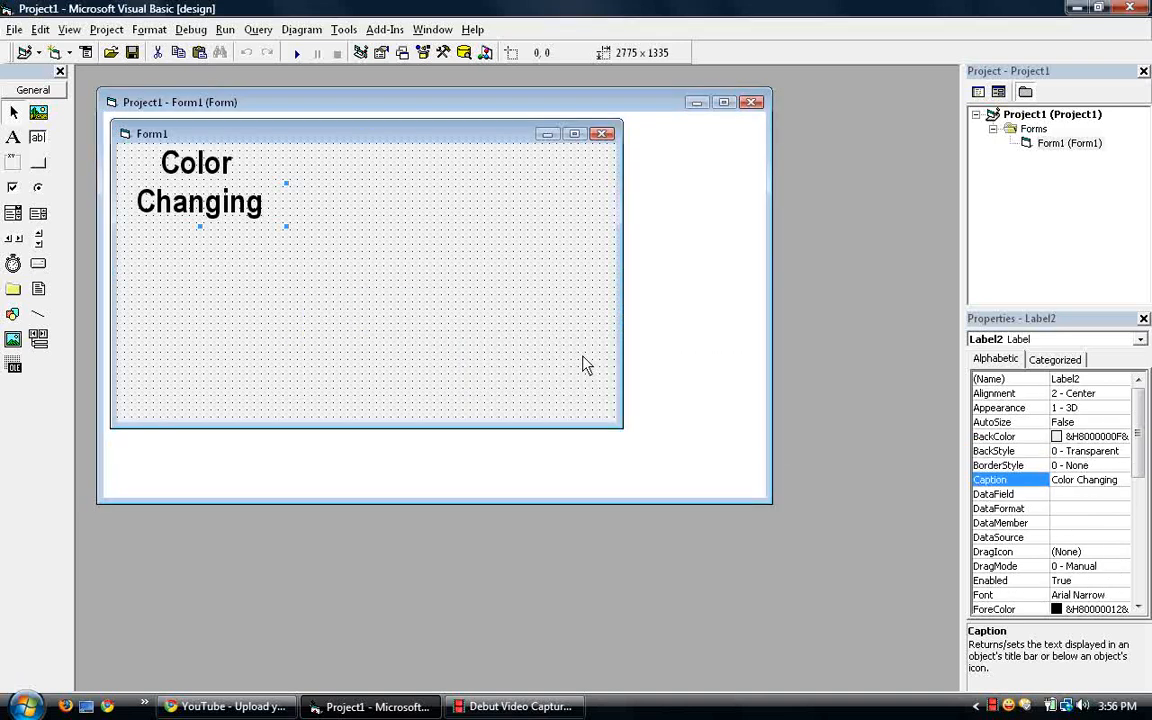
pyautogui.click(442, 309)
pyautogui.rightClick(442, 305)
pyautogui.click(505, 386)
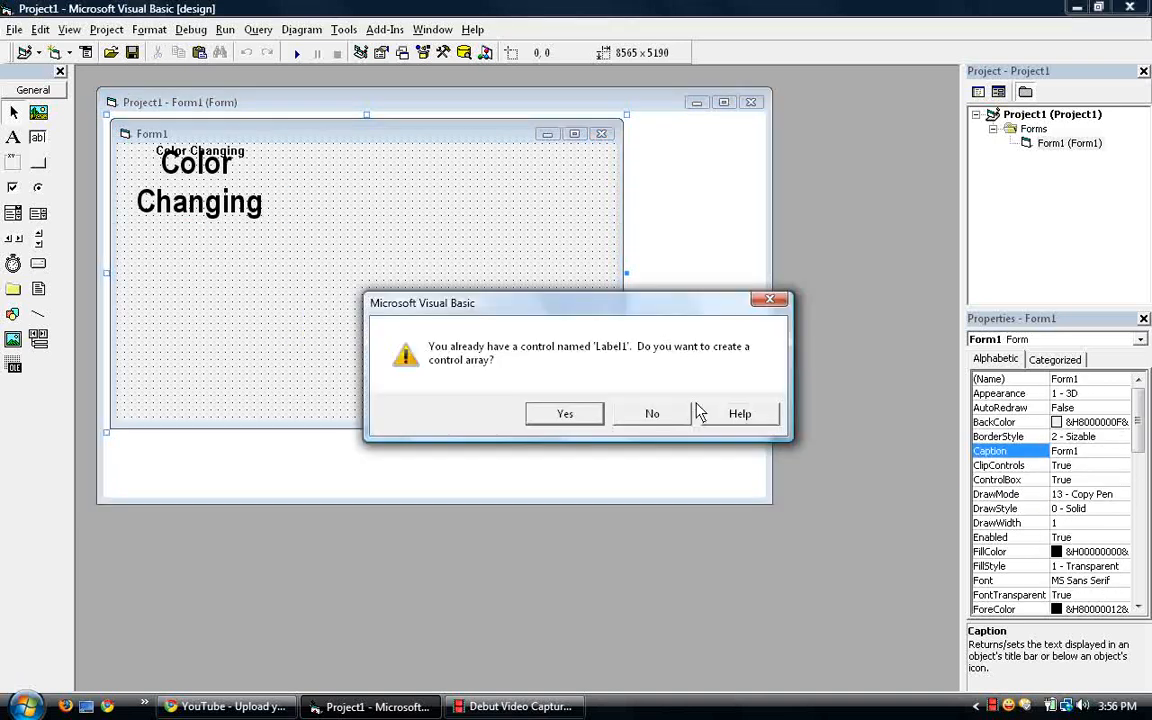
pyautogui.click(665, 415)
pyautogui.rightClick(459, 331)
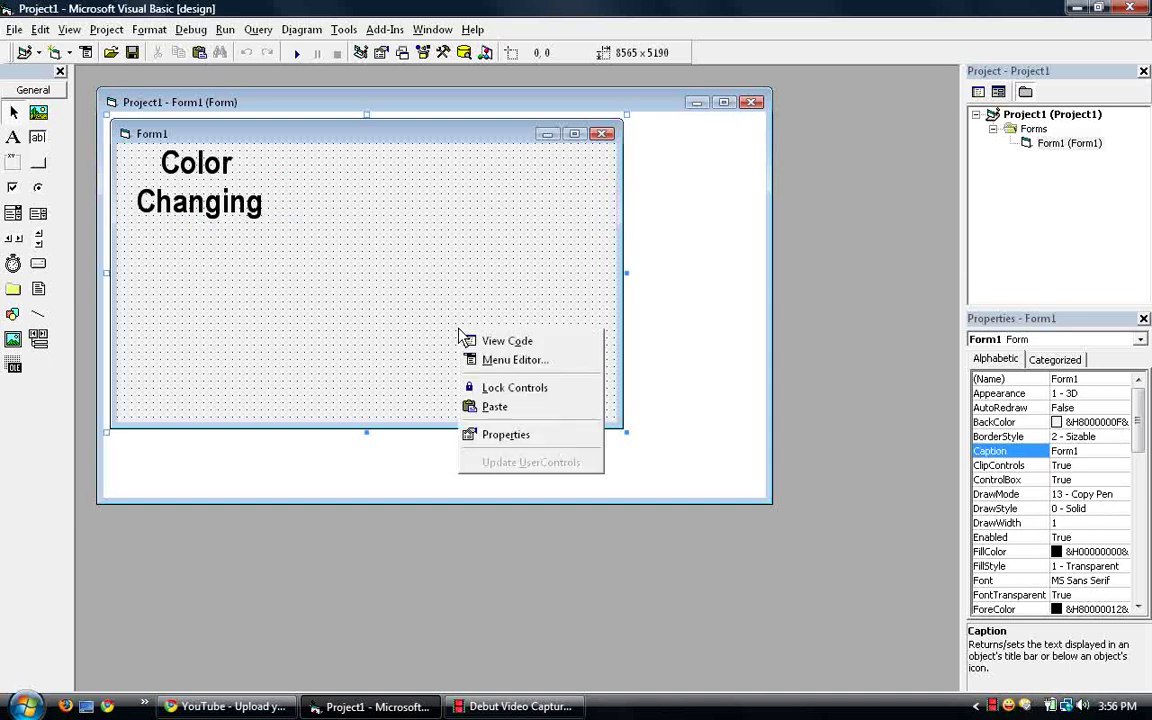
pyautogui.click(518, 408)
pyautogui.click(656, 413)
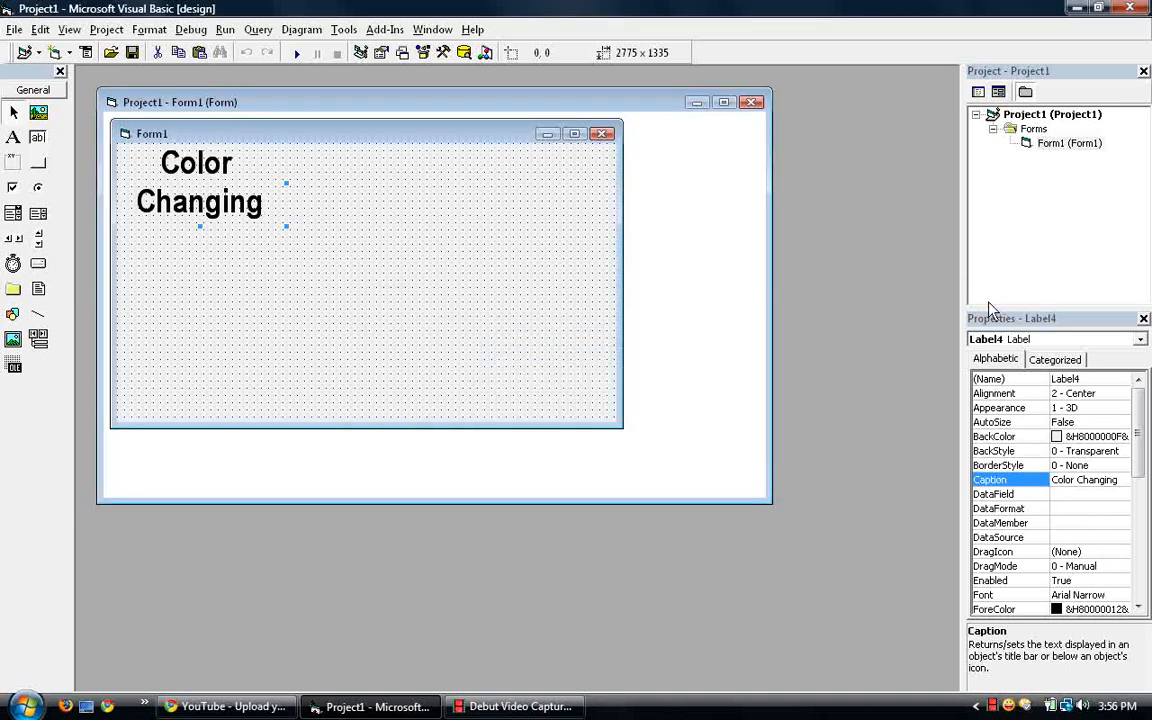
# Check the Properties object list to confirm Label1 through Label4 exist.
pyautogui.click(490, 238)
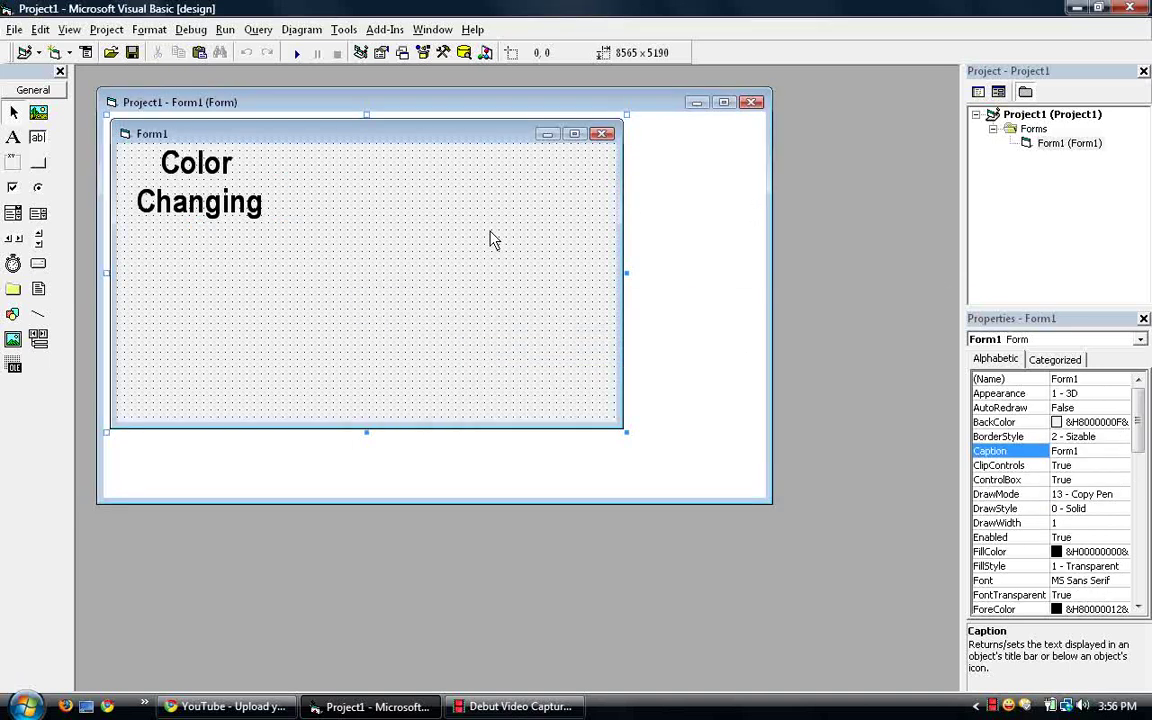
pyautogui.click(1020, 340)
pyautogui.click(995, 404)
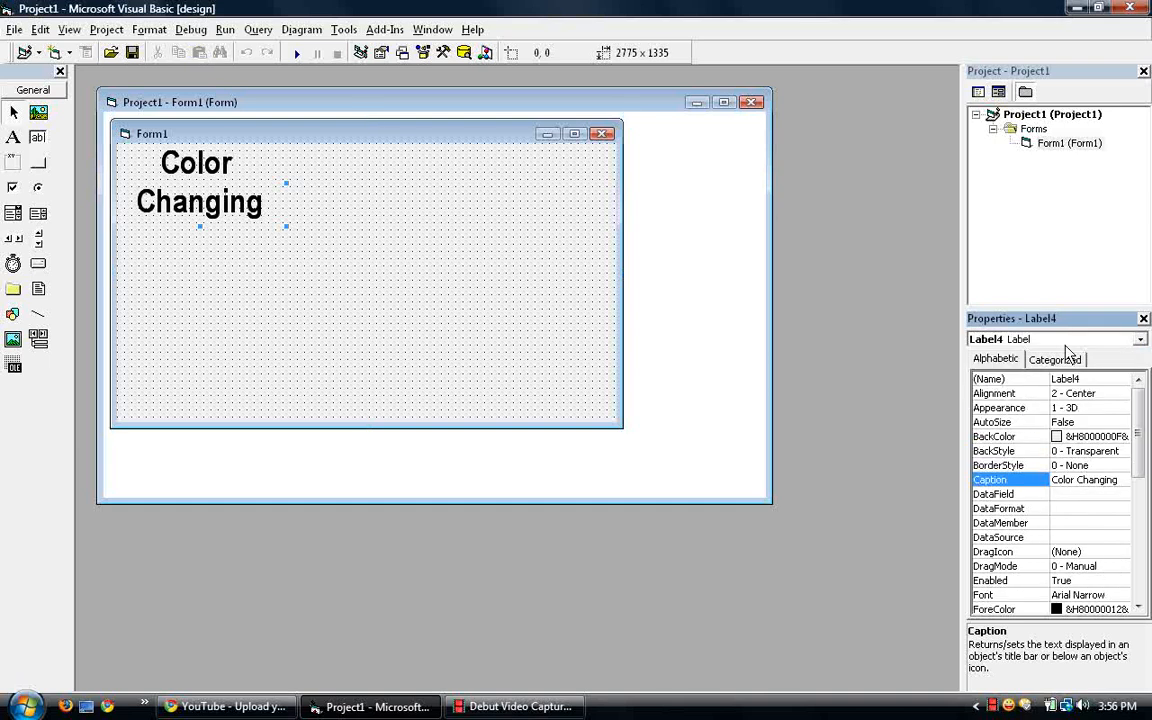
pyautogui.click(1066, 340)
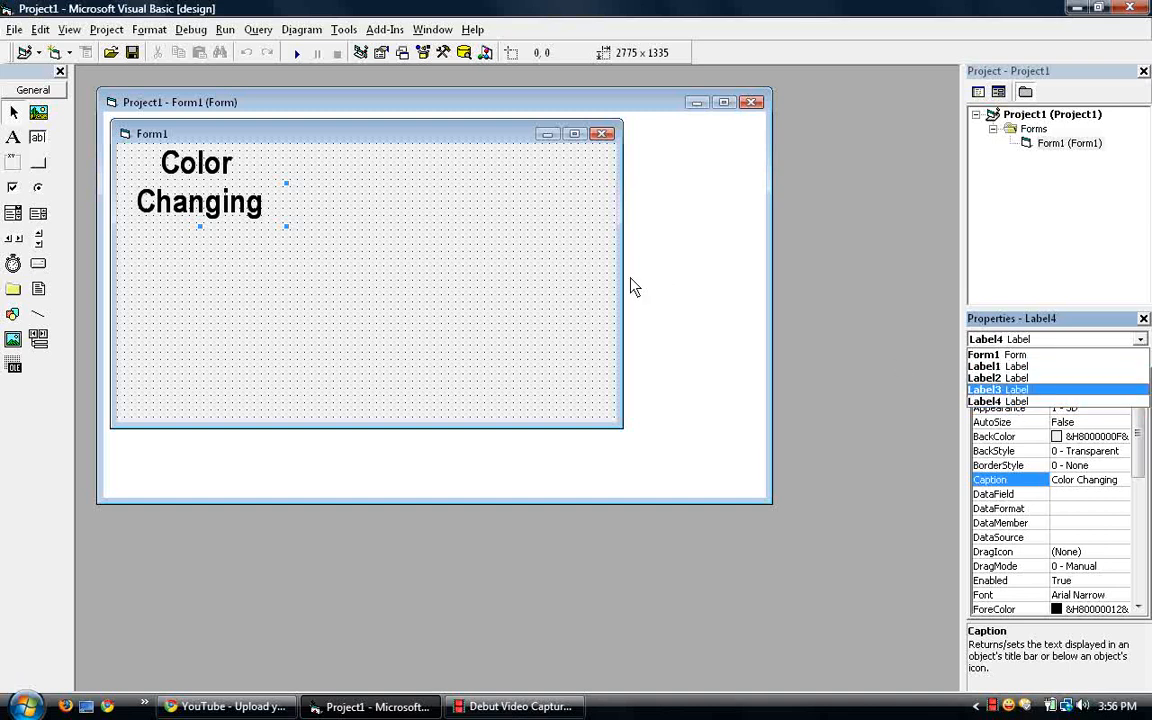
pyautogui.click(447, 275)
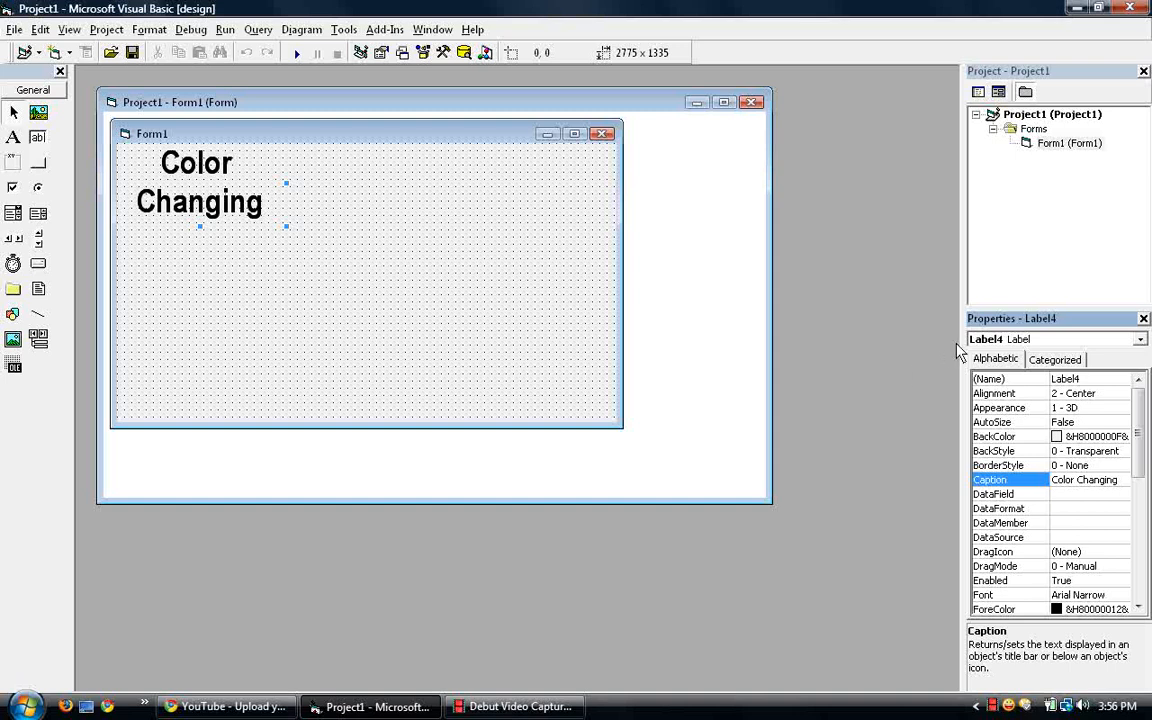
# Set ForeColor from the Palette to red for Label1 and yellow for Label2.
pyautogui.click(981, 342)
pyautogui.click(990, 365)
pyautogui.scroll(-1, 1100, 480)
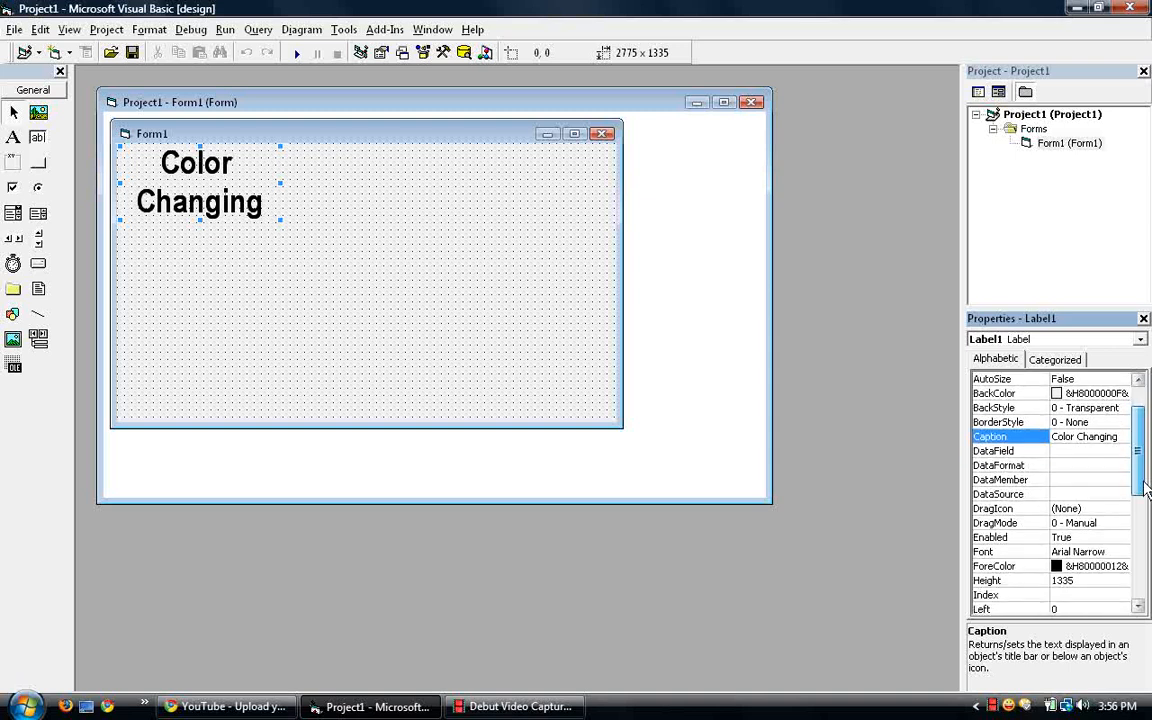
pyautogui.click(1103, 551)
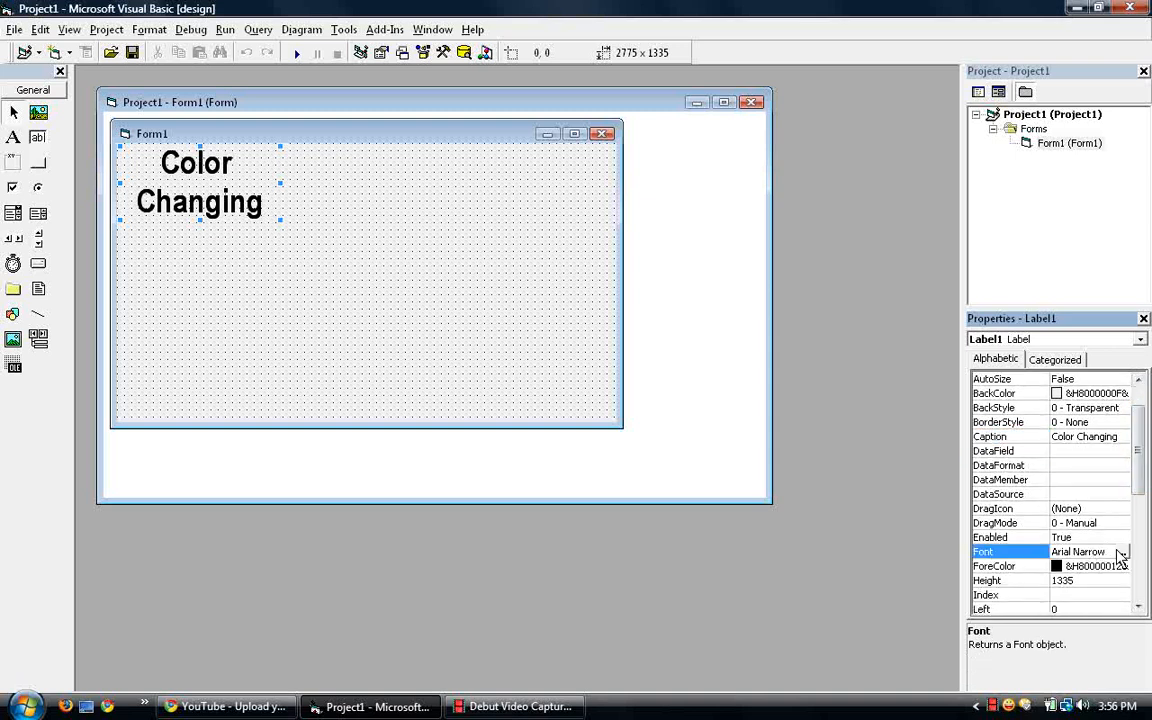
pyautogui.click(1100, 566)
pyautogui.click(1122, 566)
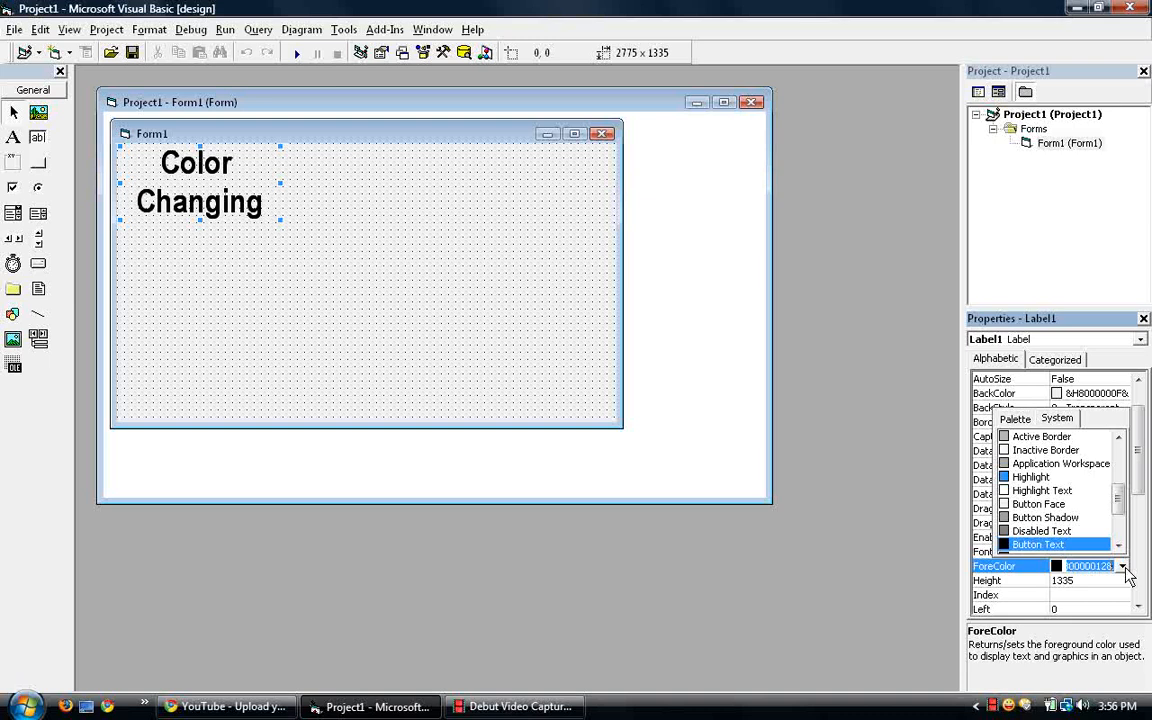
pyautogui.click(1015, 419)
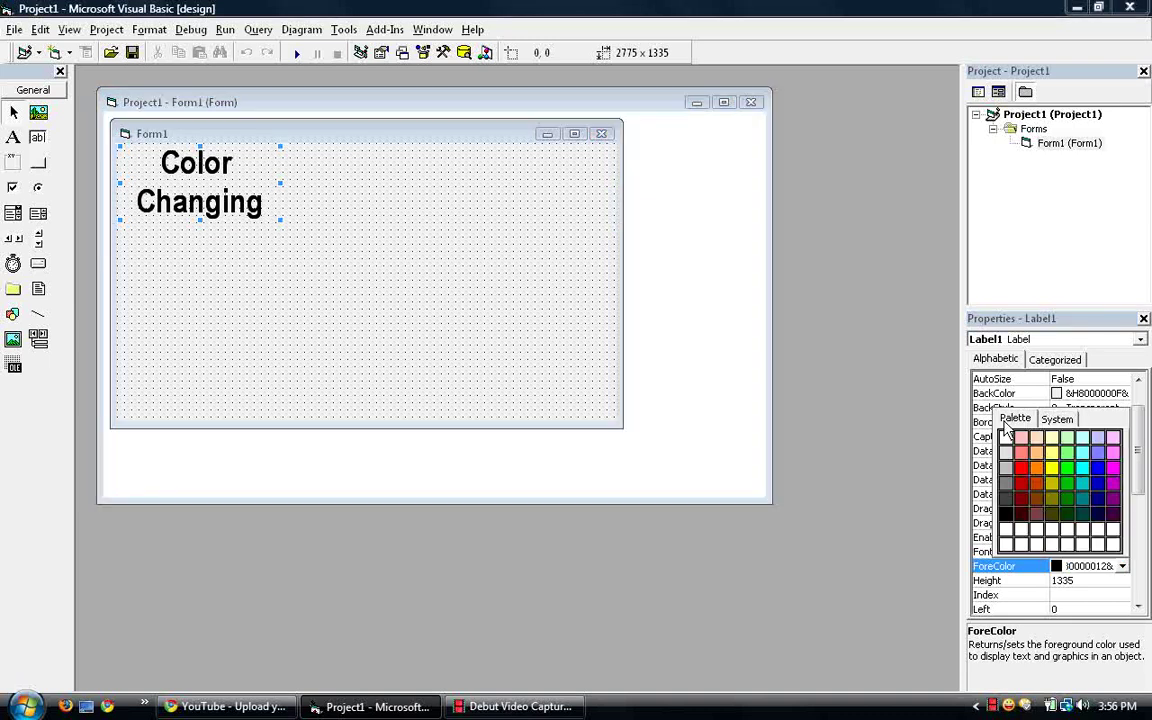
pyautogui.click(1025, 480)
pyautogui.click(1058, 339)
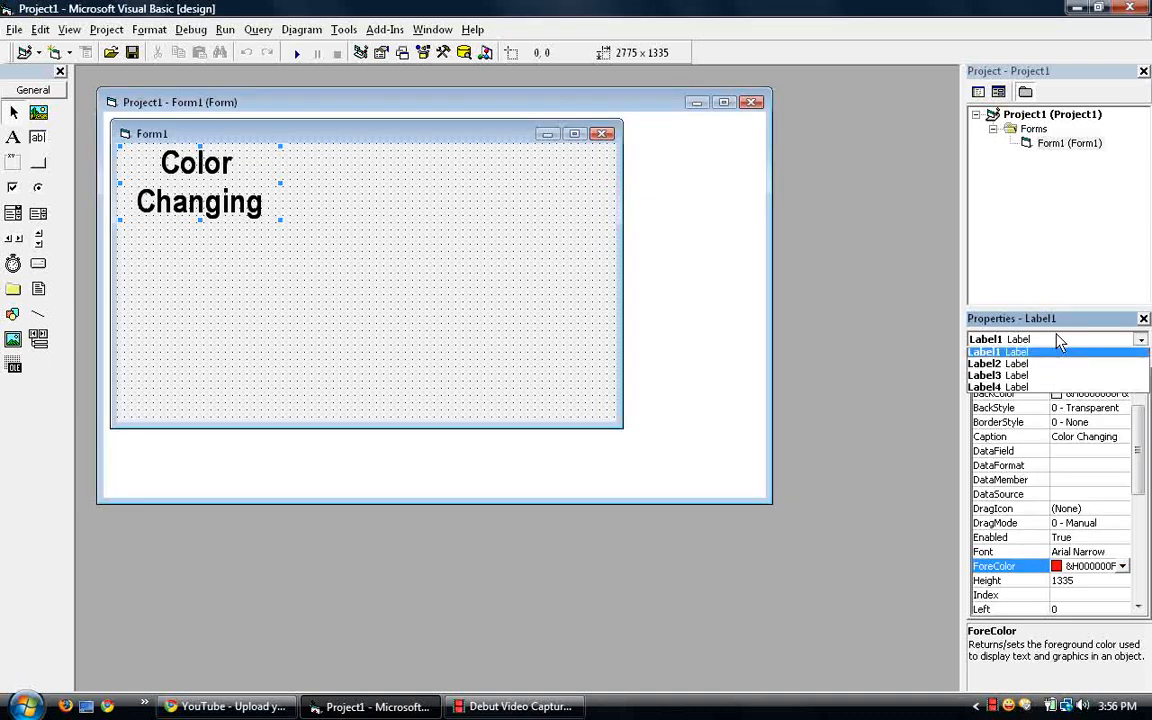
pyautogui.click(1010, 378)
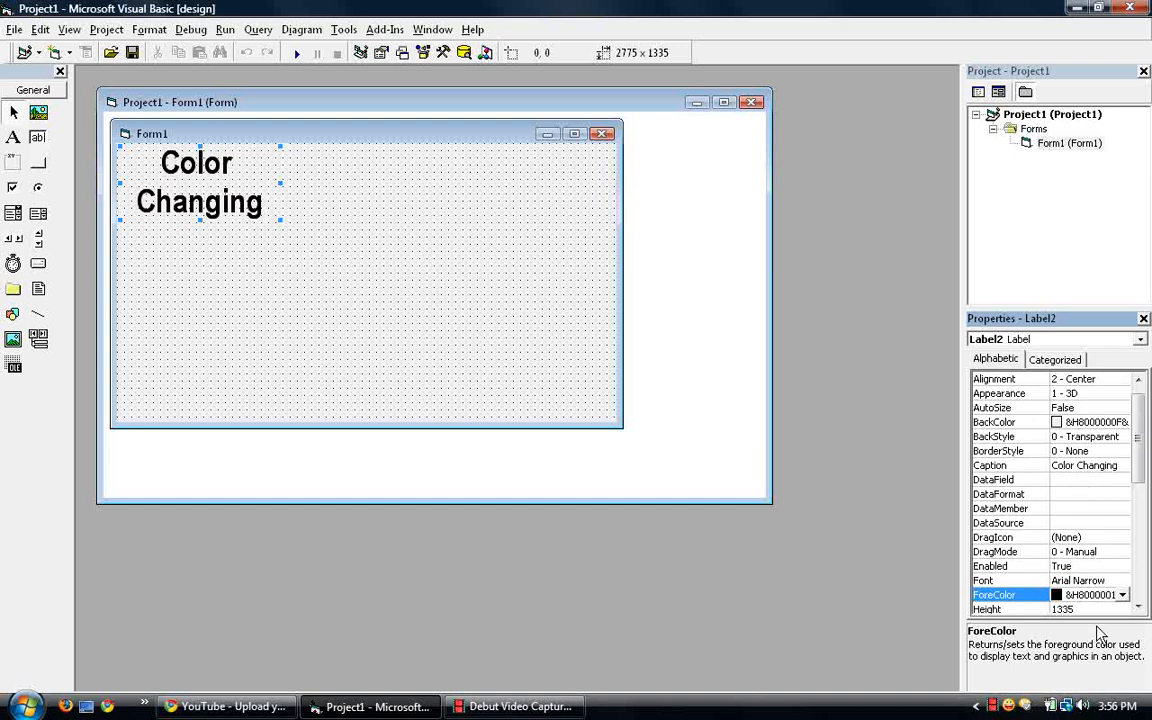
pyautogui.click(1122, 595)
pyautogui.click(1013, 447)
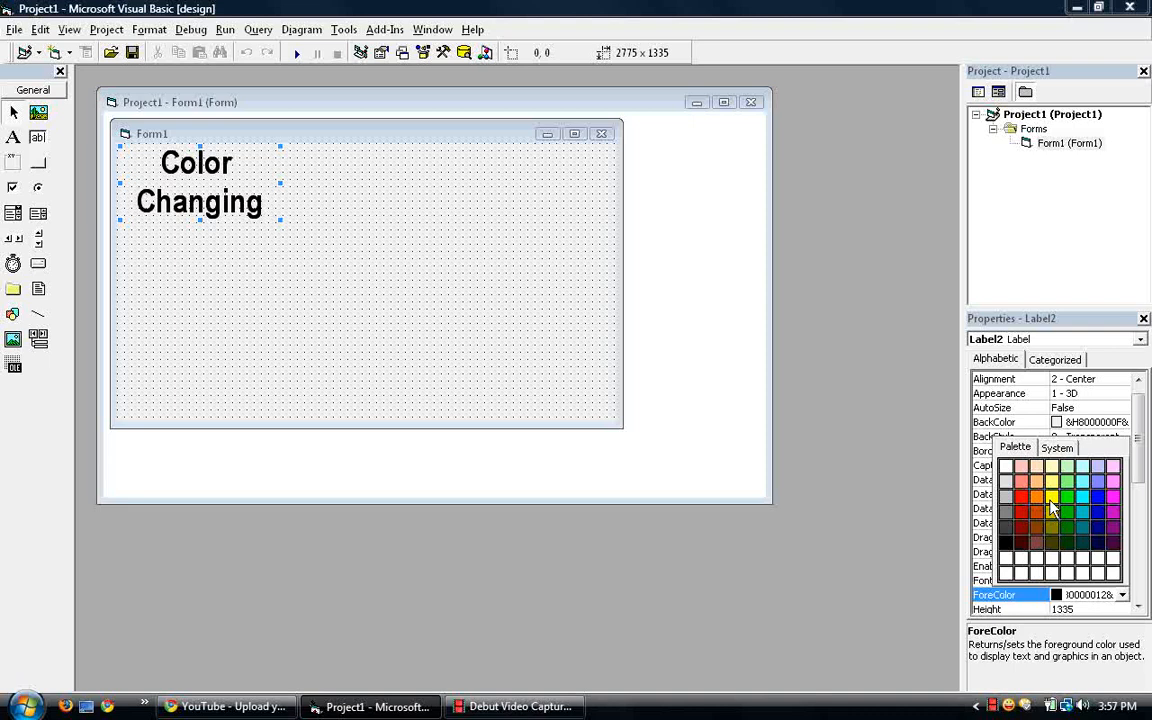
pyautogui.click(1051, 500)
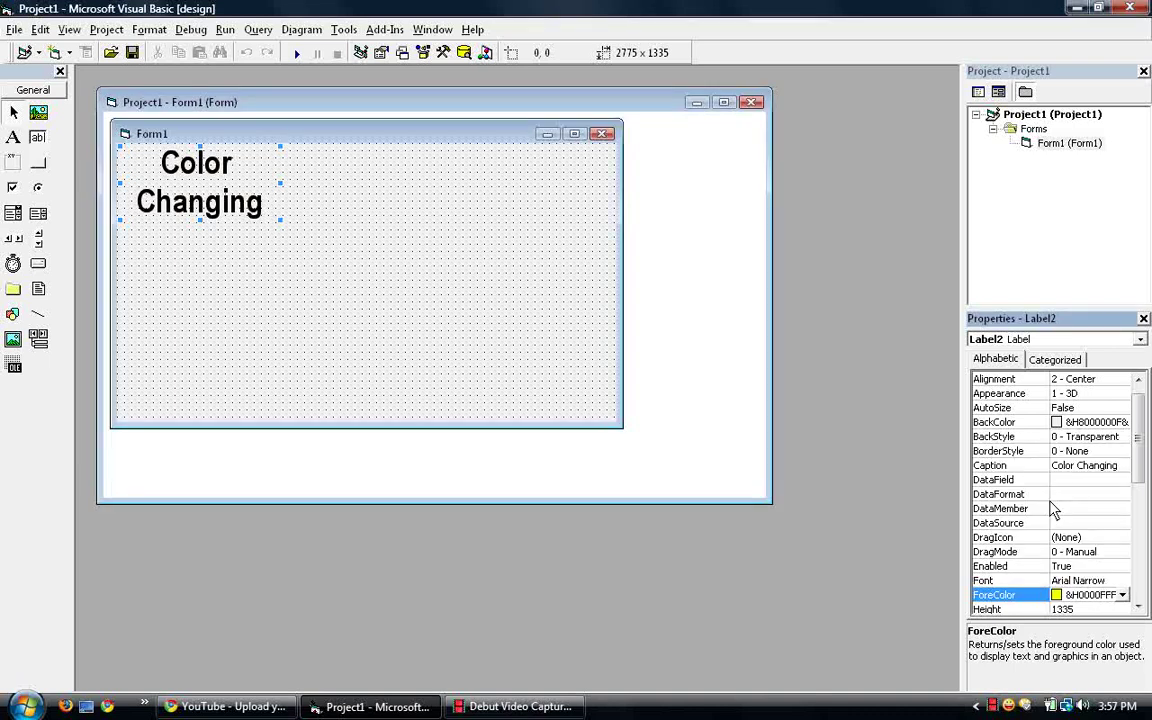
# Set ForeColor from the Palette to orange for Label3 and dark red for Label4.
pyautogui.click(1090, 340)
pyautogui.click(1085, 389)
pyautogui.click(1123, 596)
pyautogui.click(1018, 449)
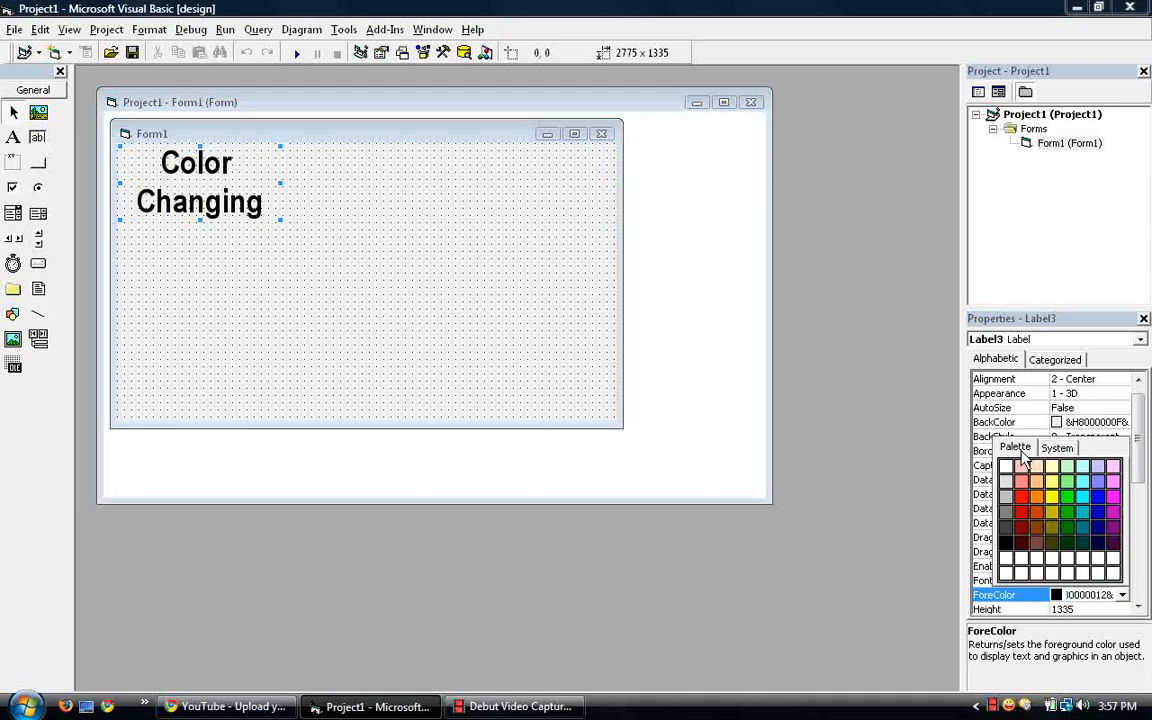
pyautogui.click(1037, 497)
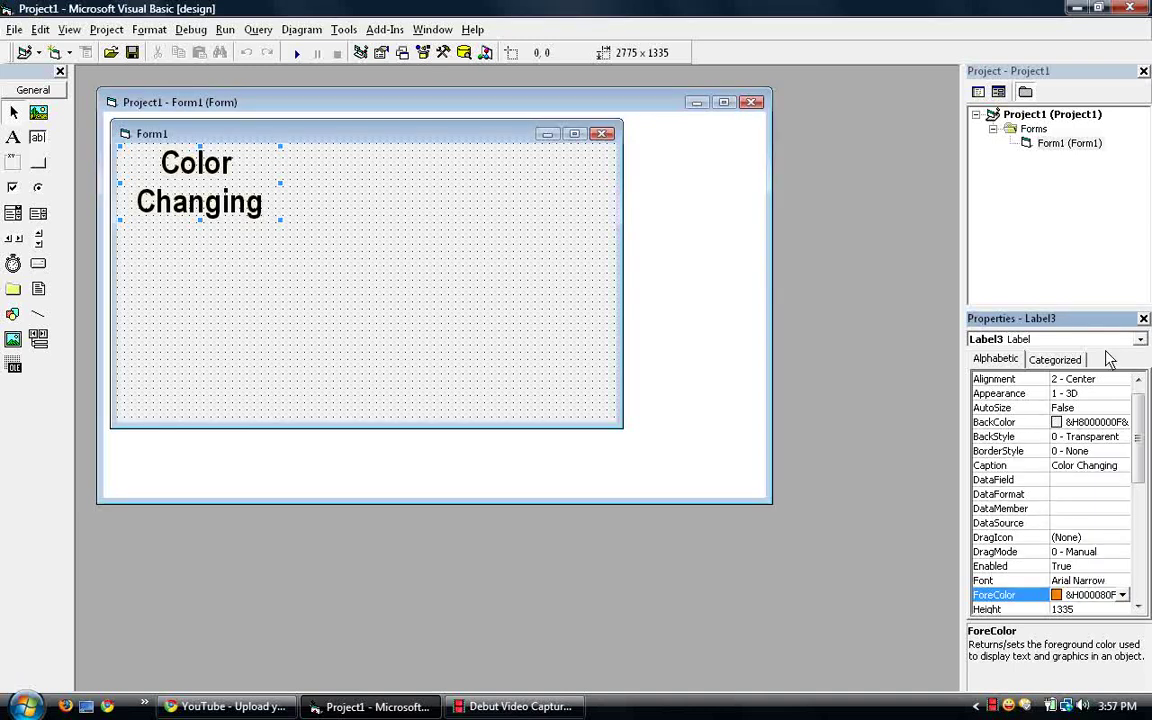
pyautogui.click(1110, 340)
pyautogui.click(1085, 403)
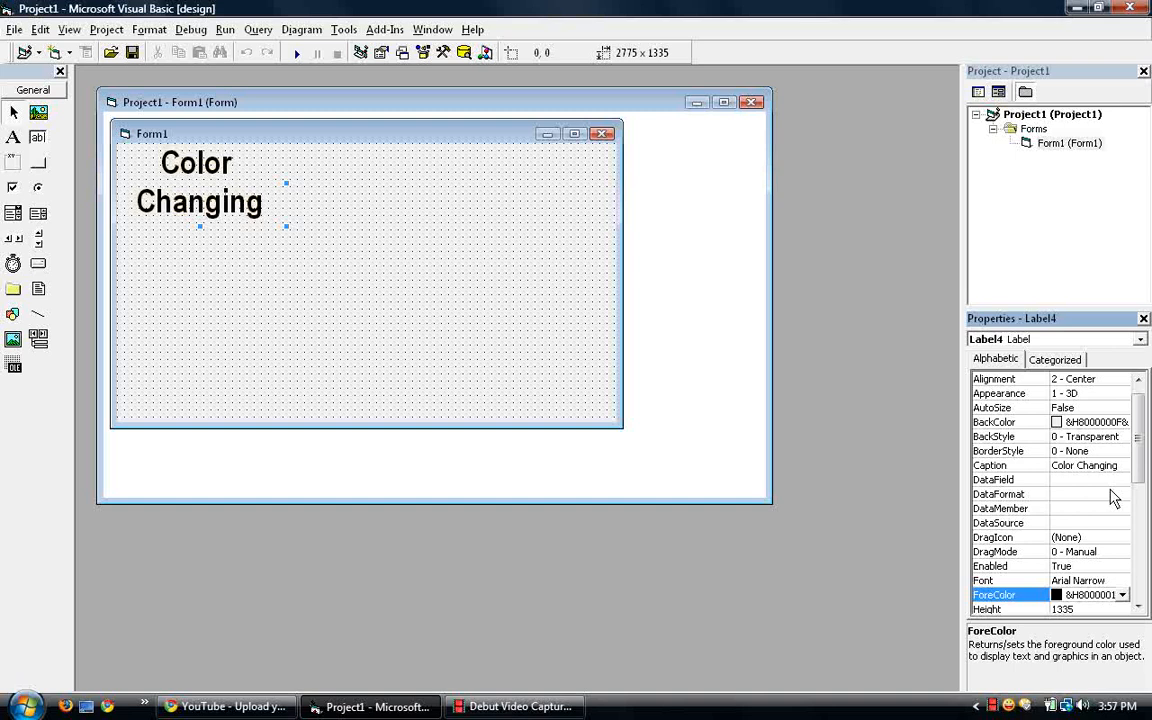
pyautogui.click(1122, 595)
pyautogui.click(1016, 448)
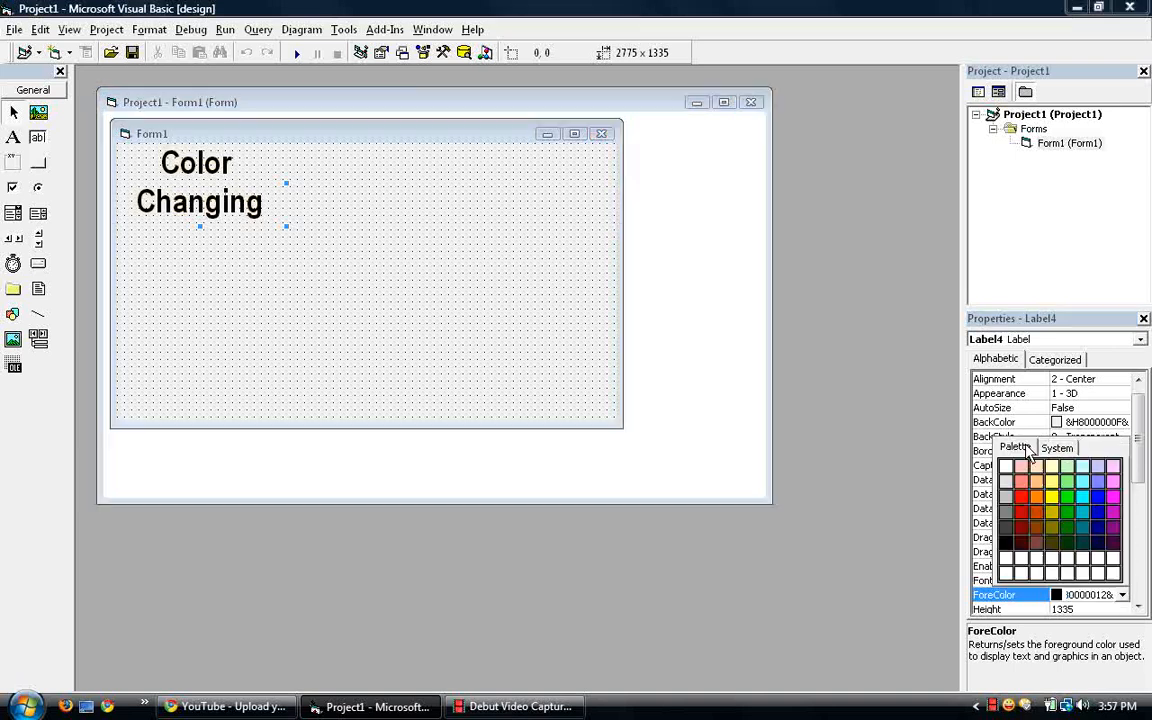
pyautogui.click(1021, 527)
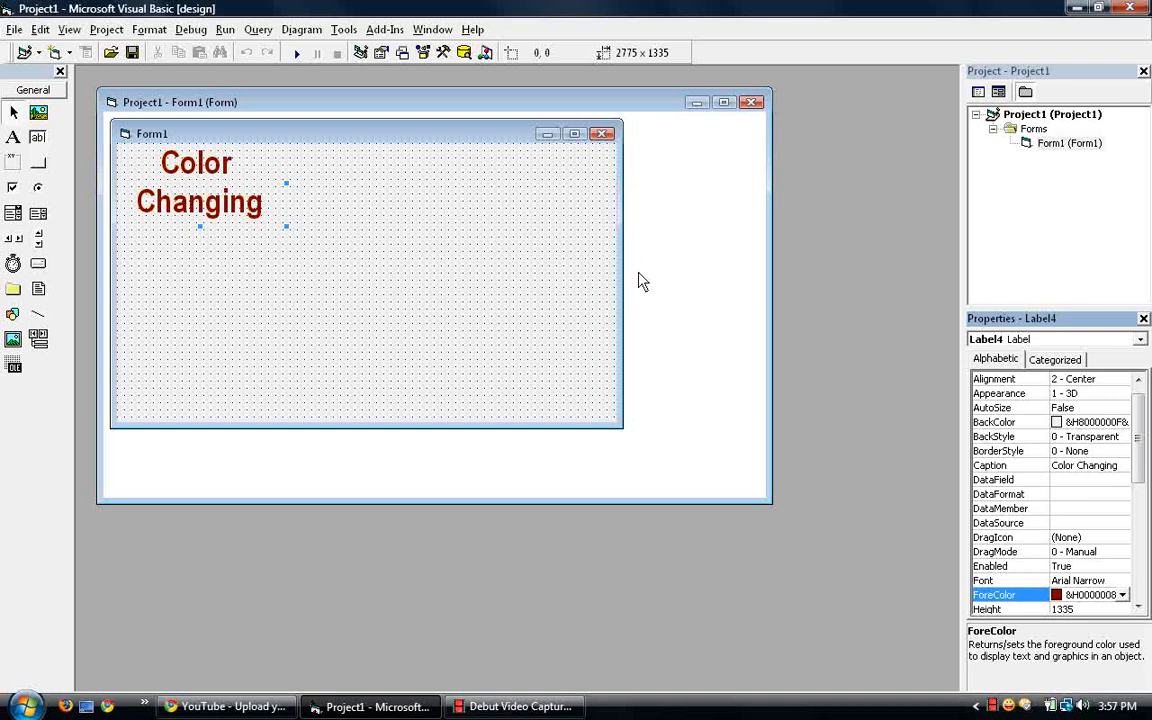
pyautogui.click(456, 220)
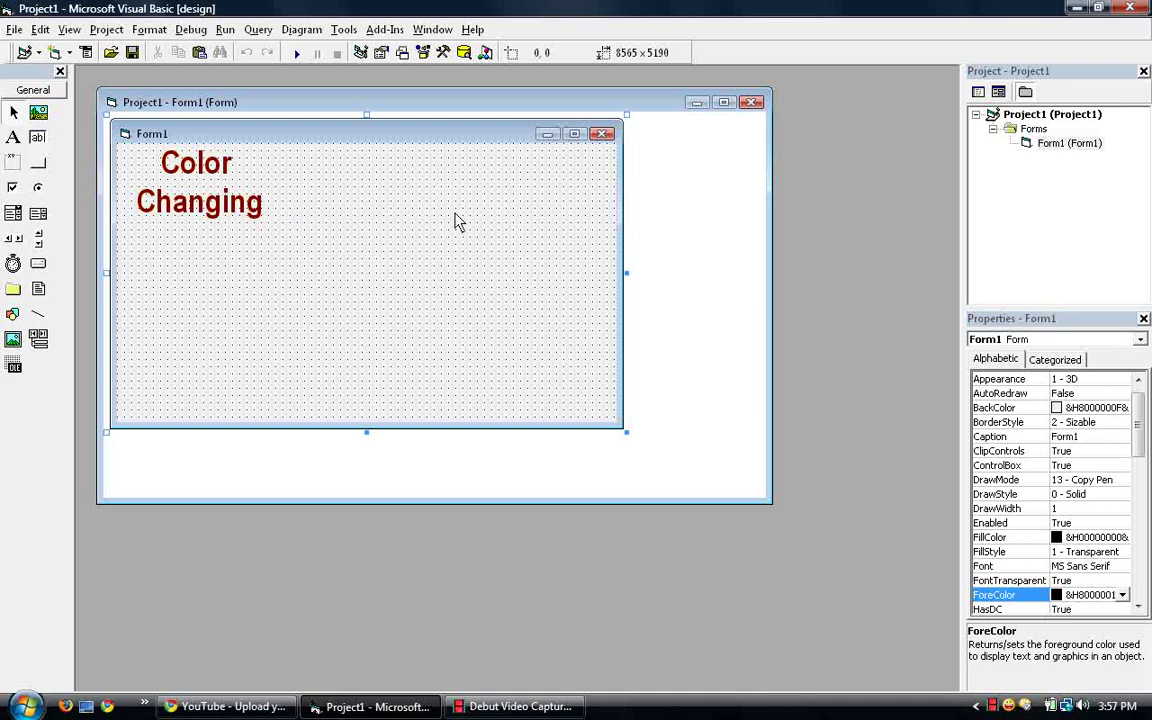
pyautogui.click(1018, 340)
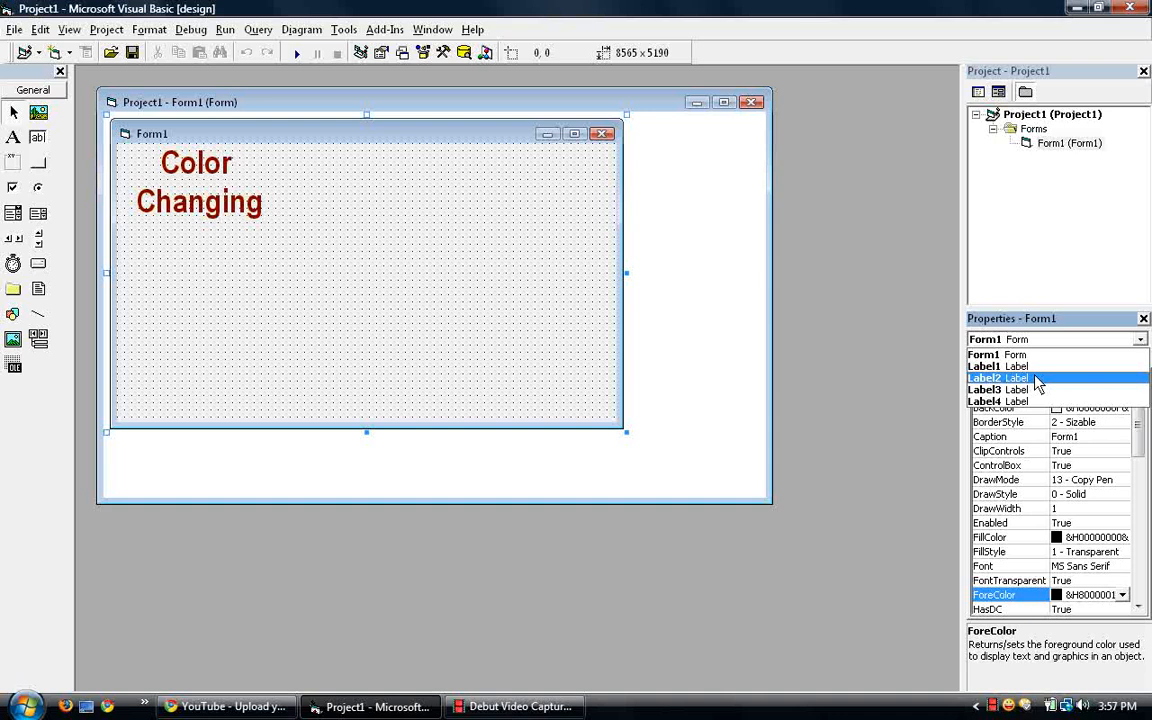
# Place Timer controls on the form below the labels, readying a fourth.
pyautogui.click(447, 212)
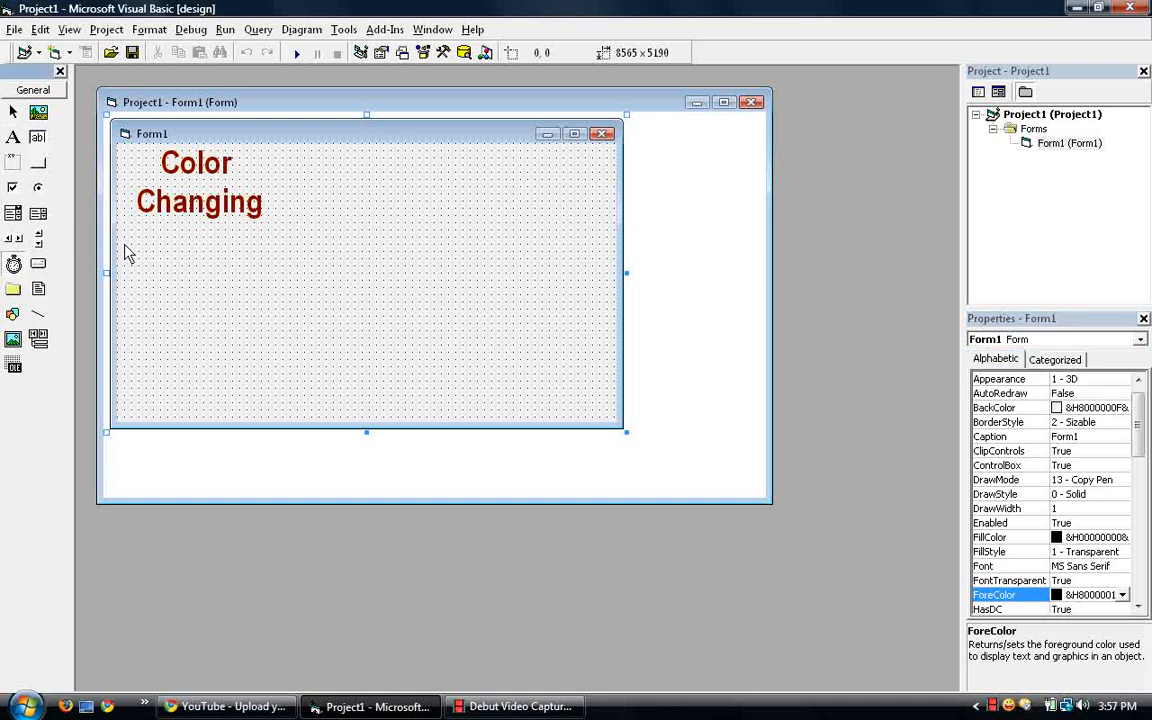
pyautogui.moveTo(123, 249)
pyautogui.mouseDown()
pyautogui.moveTo(172, 285)
pyautogui.moveTo(200, 283)
pyautogui.moveTo(320, 335)
pyautogui.mouseUp()
pyautogui.click(13, 263)
pyautogui.click(13, 263)
pyautogui.click(14, 266)
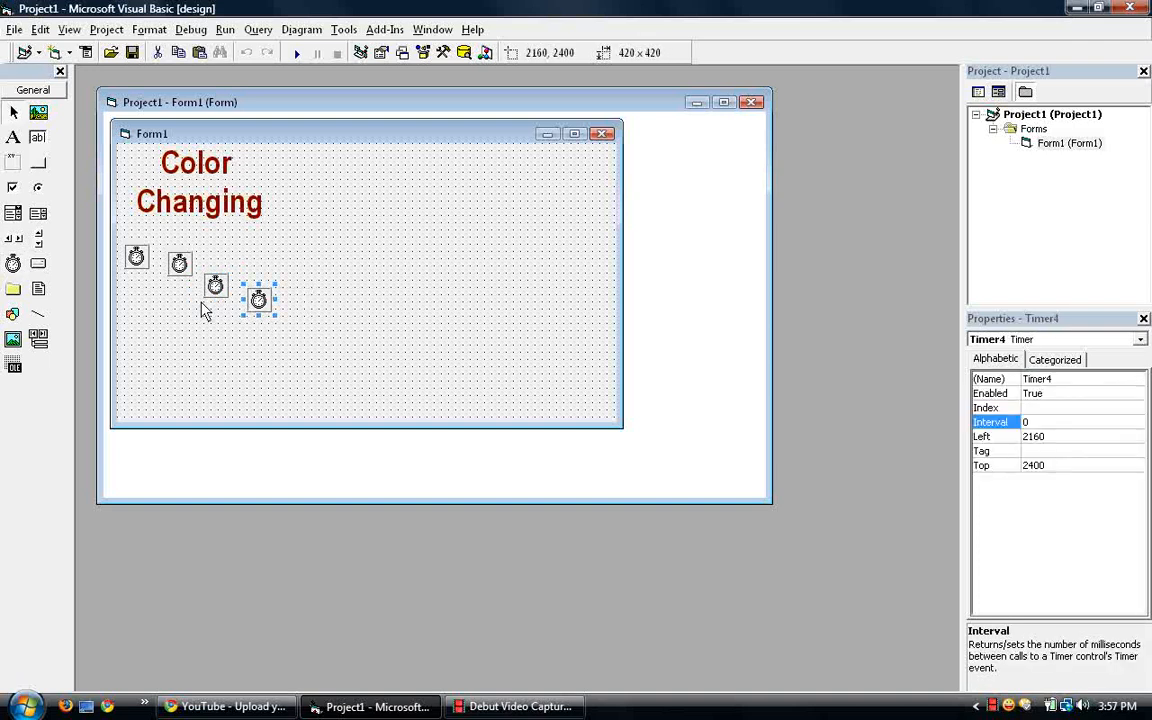
# Set Interval to 1000 for Timer4, 900 for Timer3, 800 for Timer2 and 700 for Timer1.
pyautogui.click(137, 258)
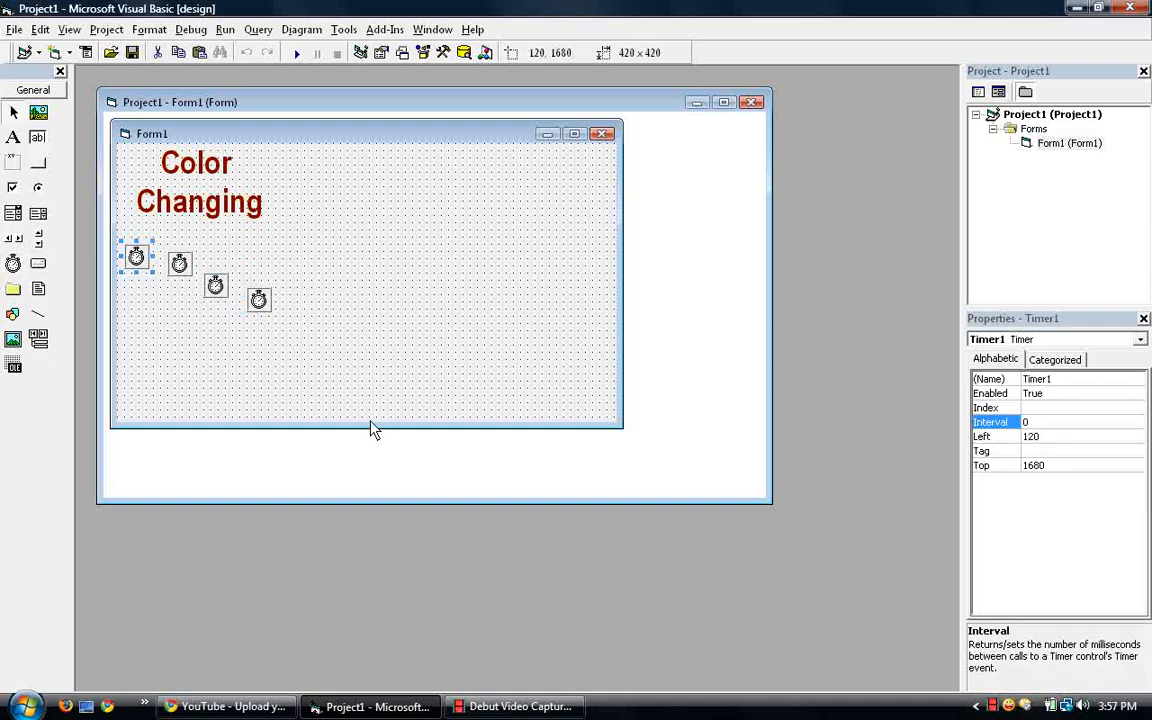
pyautogui.doubleClick(1040, 424)
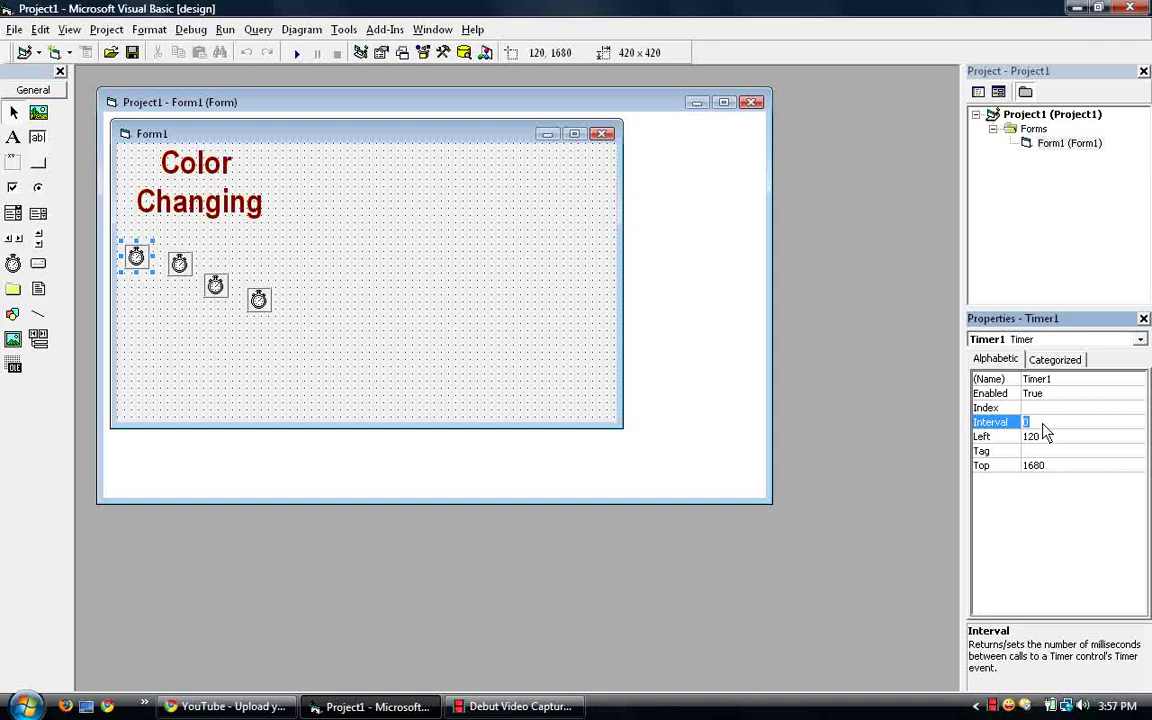
pyautogui.click(258, 300)
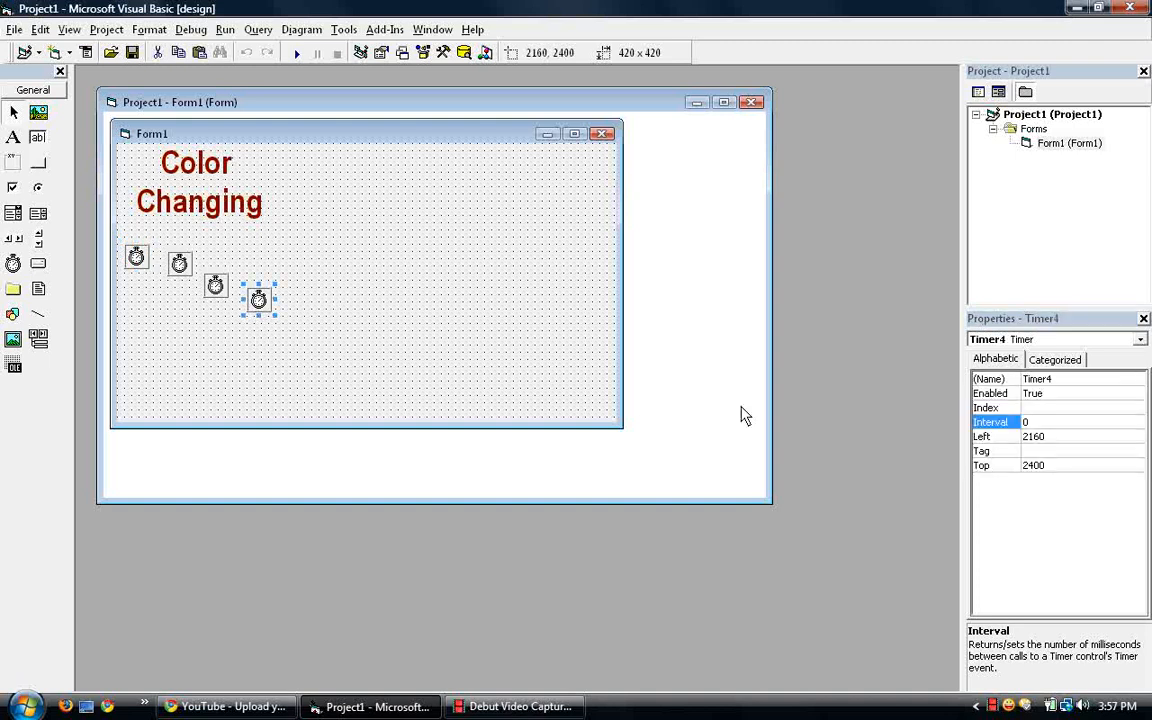
pyautogui.click(1043, 424)
pyautogui.write('1000')
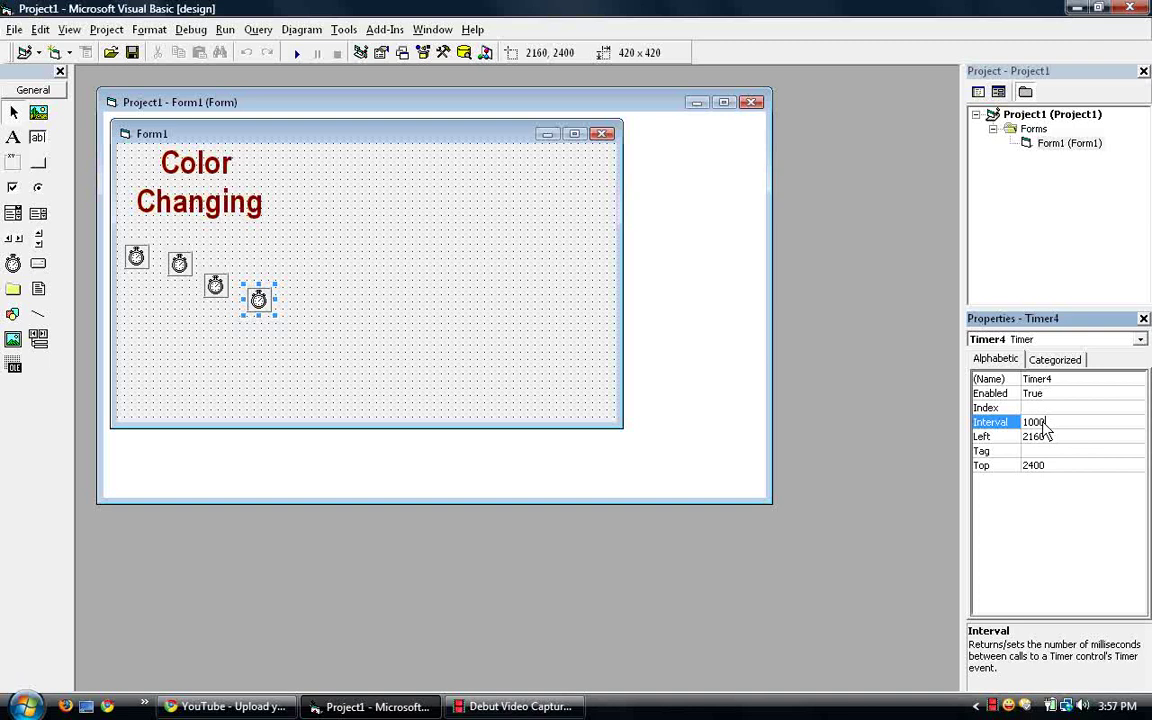
pyautogui.press('Return')
pyautogui.click(215, 285)
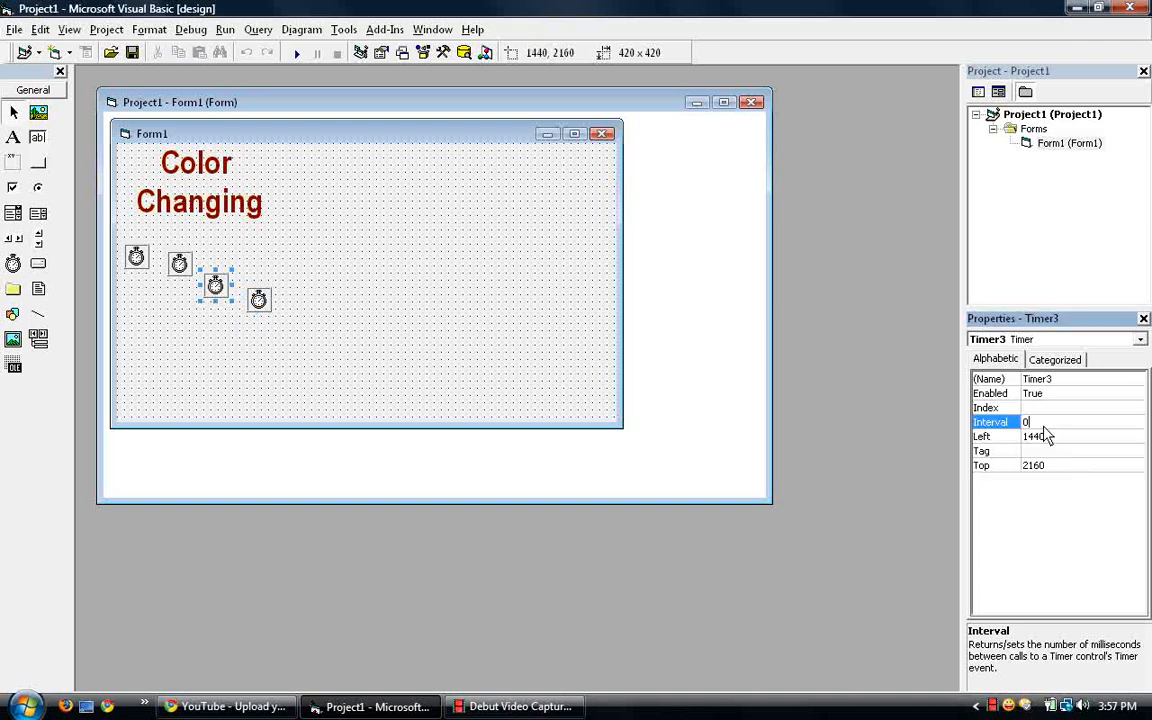
pyautogui.doubleClick(1042, 427)
pyautogui.click(183, 265)
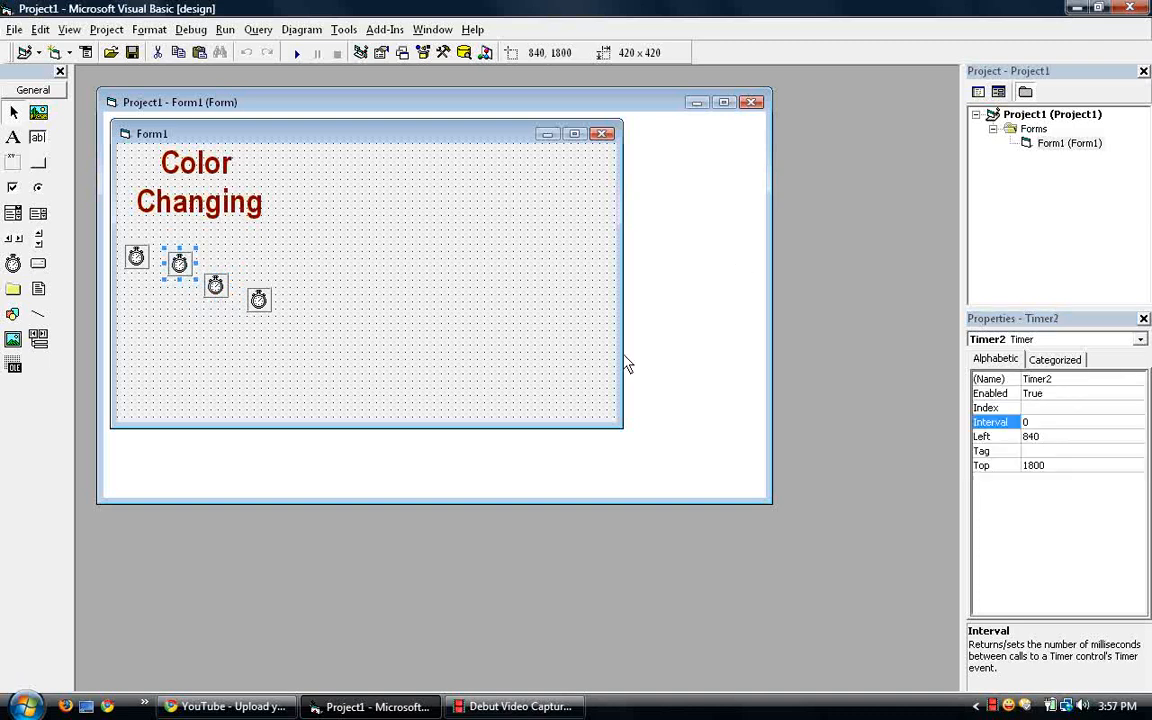
pyautogui.click(1053, 424)
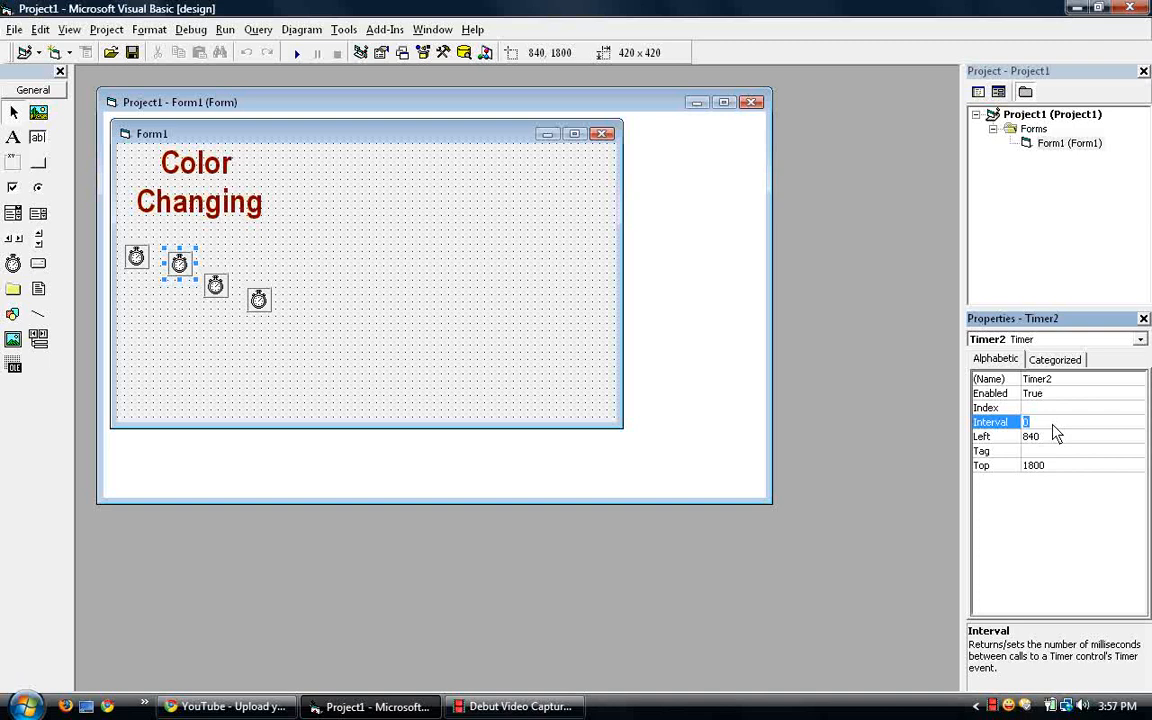
pyautogui.write('800')
pyautogui.click(133, 268)
pyautogui.write('700')
pyautogui.click(378, 306)
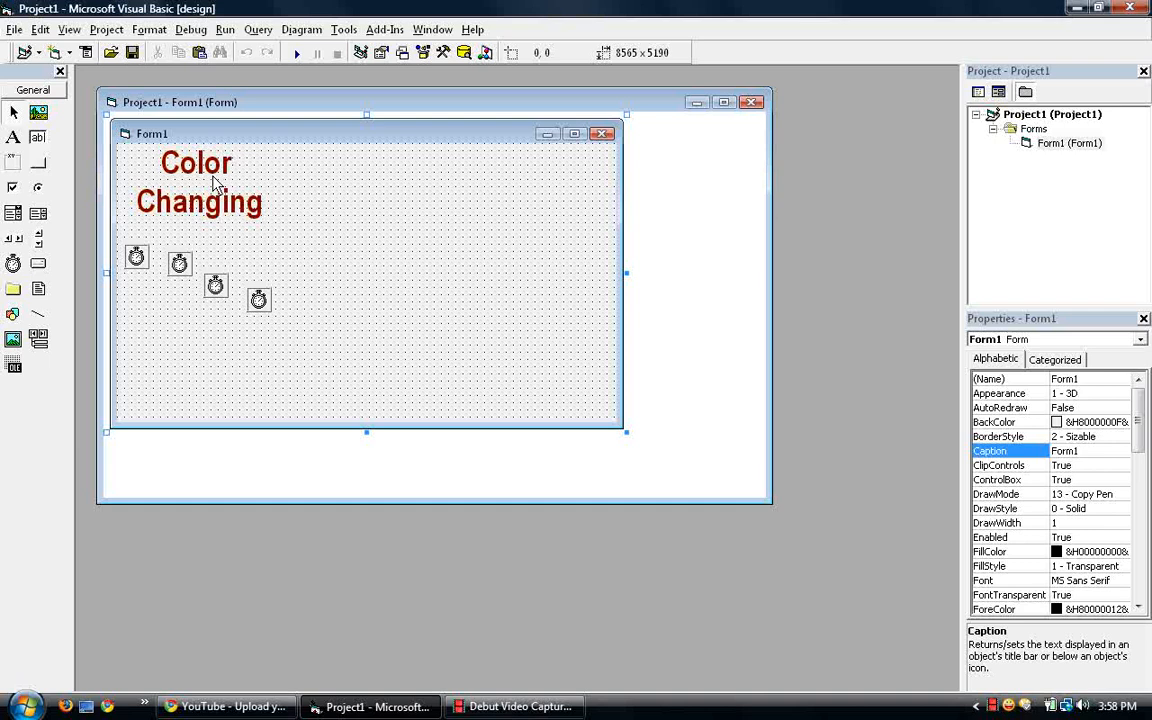
pyautogui.click(140, 260)
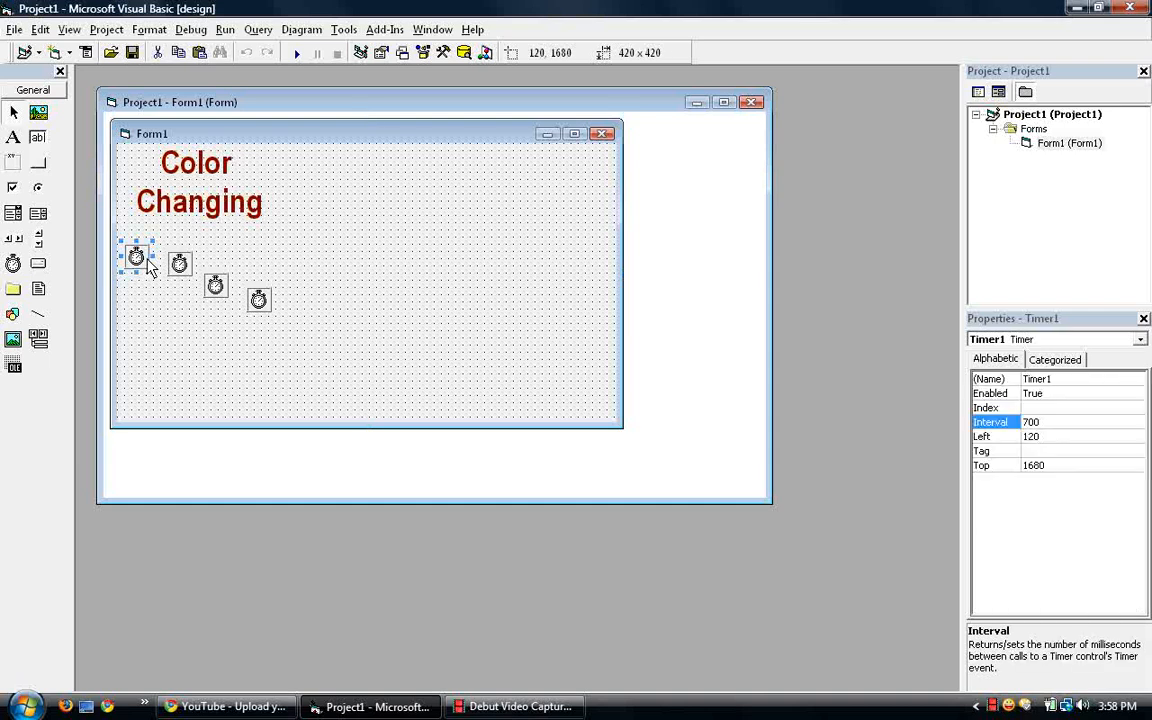
pyautogui.click(305, 238)
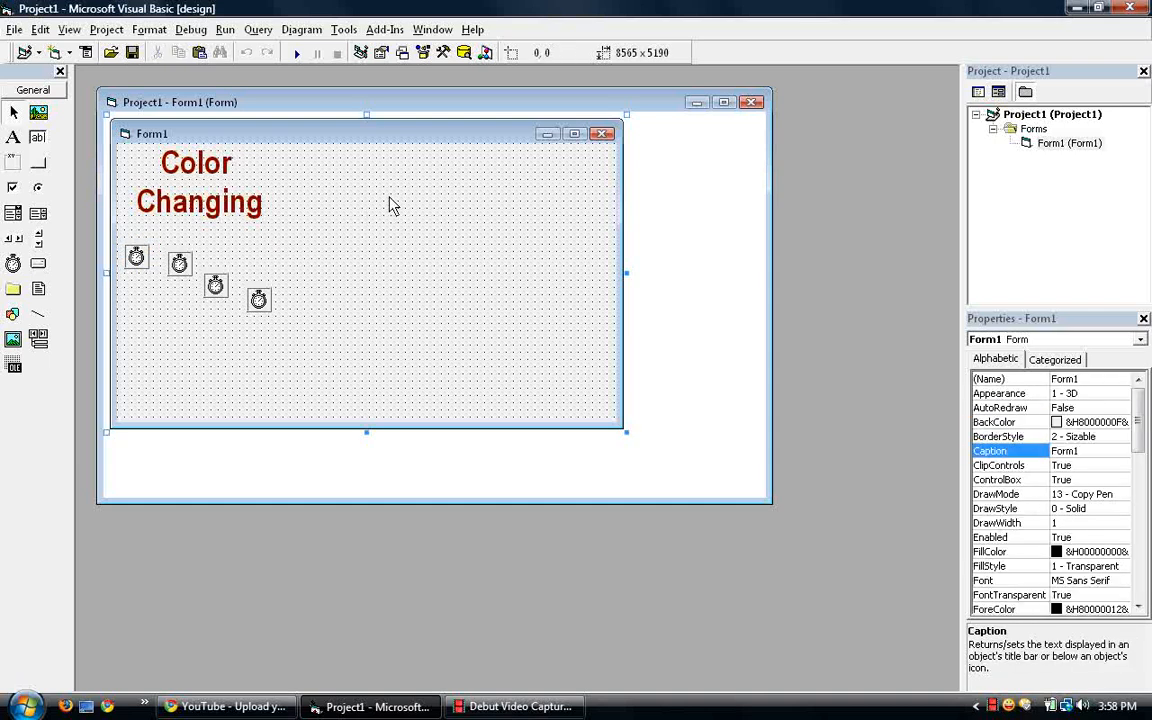
pyautogui.moveTo(376, 178); pyautogui.dragTo(239, 224)
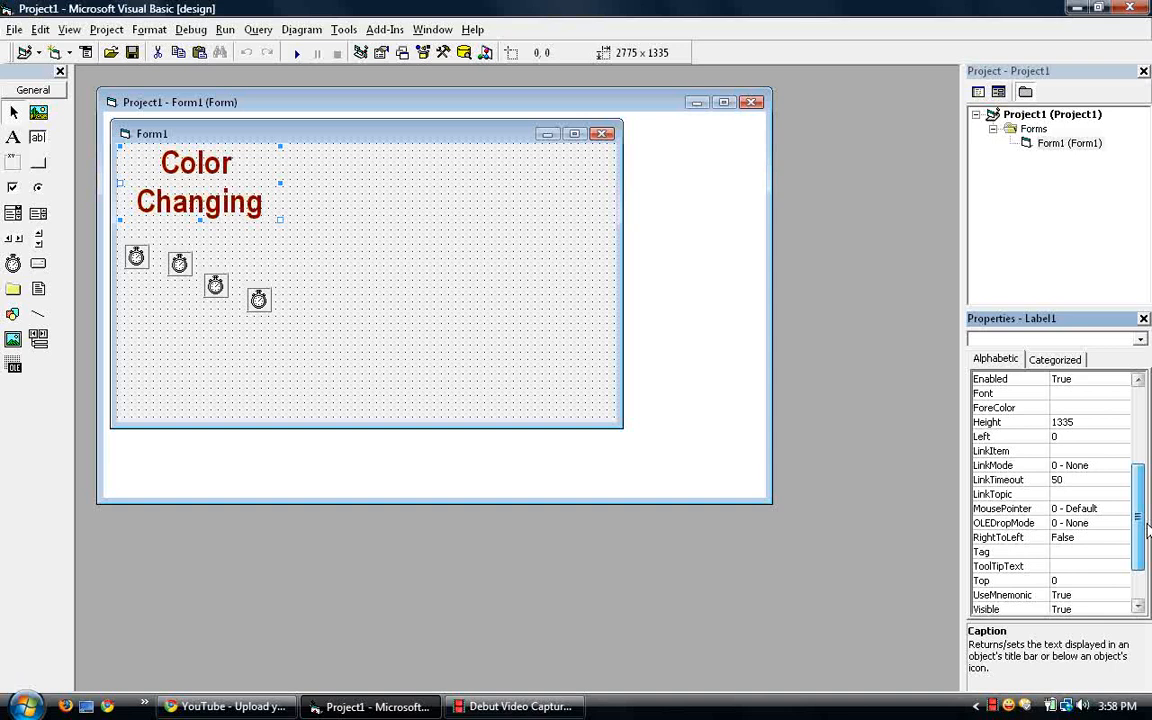
pyautogui.scroll(-2, 1146, 524)
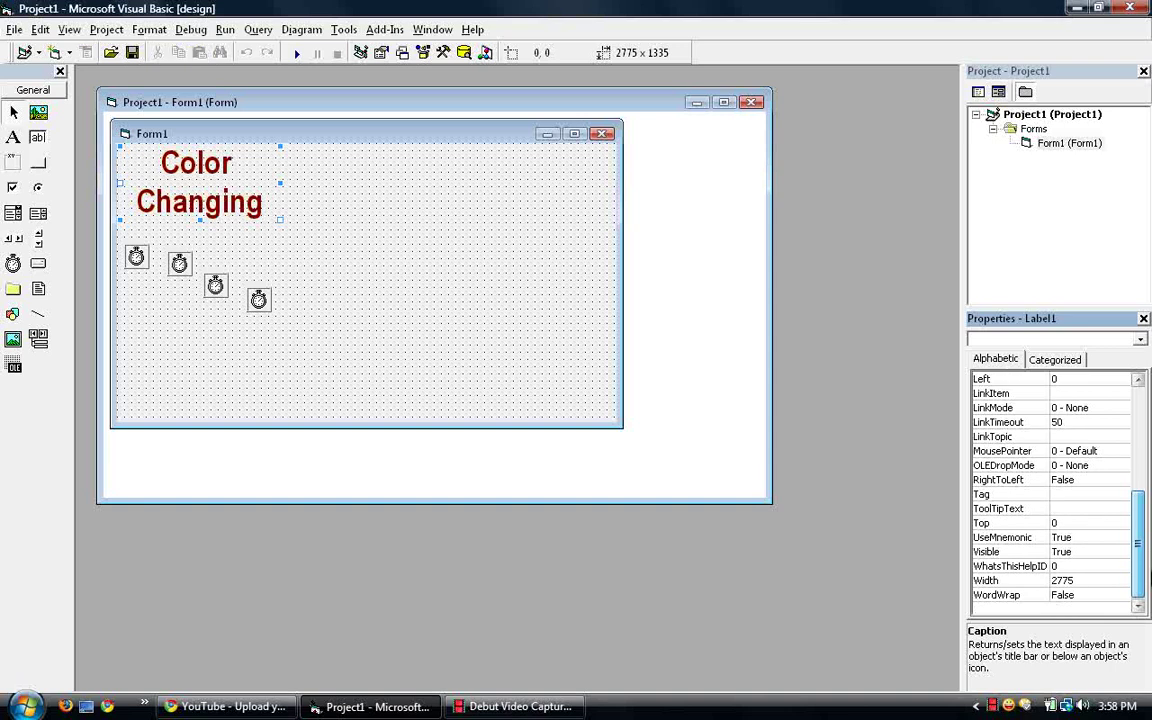
pyautogui.click(1062, 556)
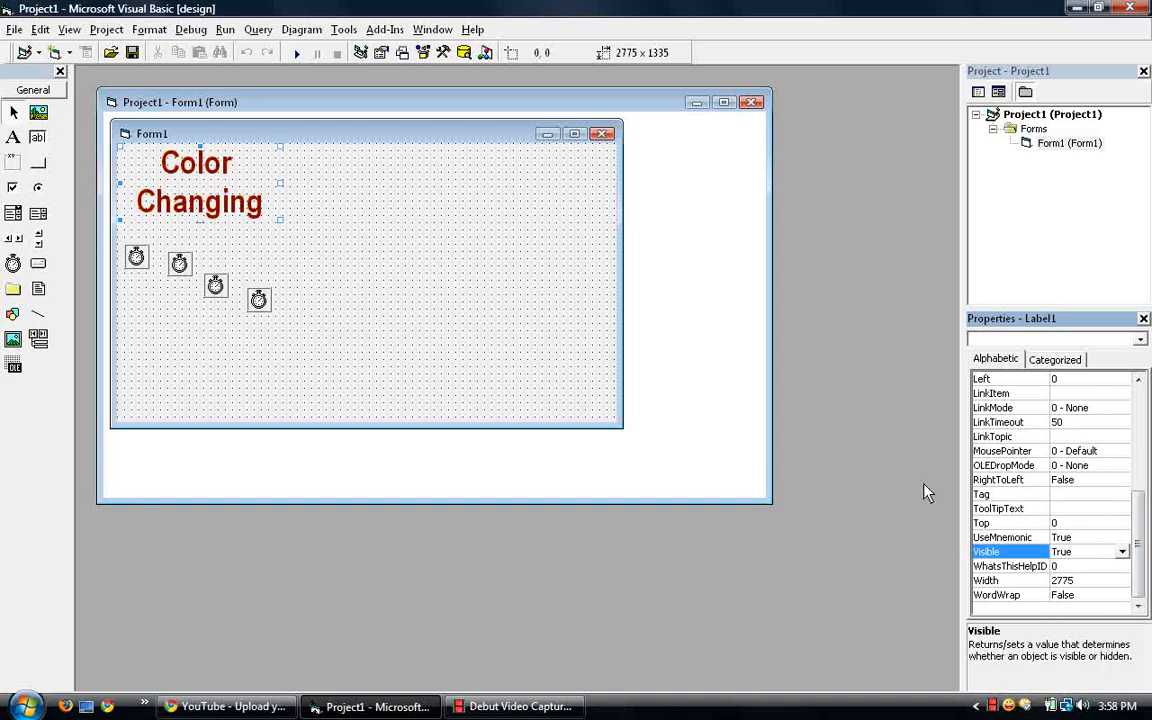
pyautogui.click(576, 352)
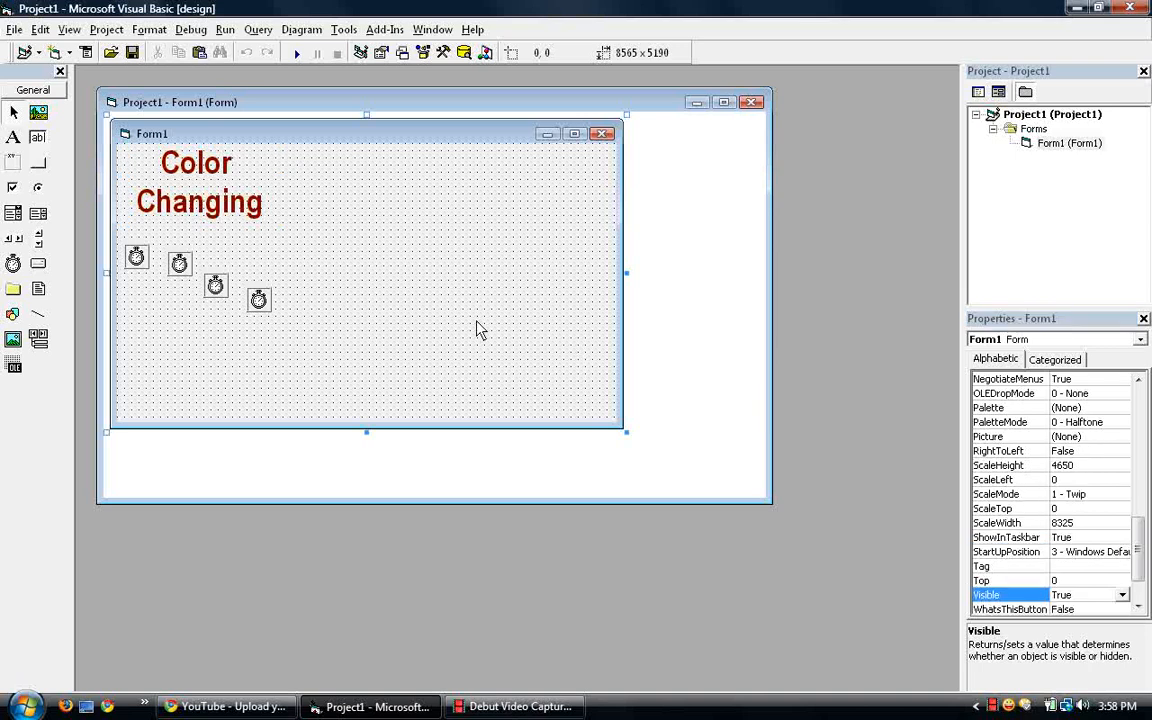
# In Timer1_Timer, start Label Caption lines, then erase them to start over.
pyautogui.click(137, 260)
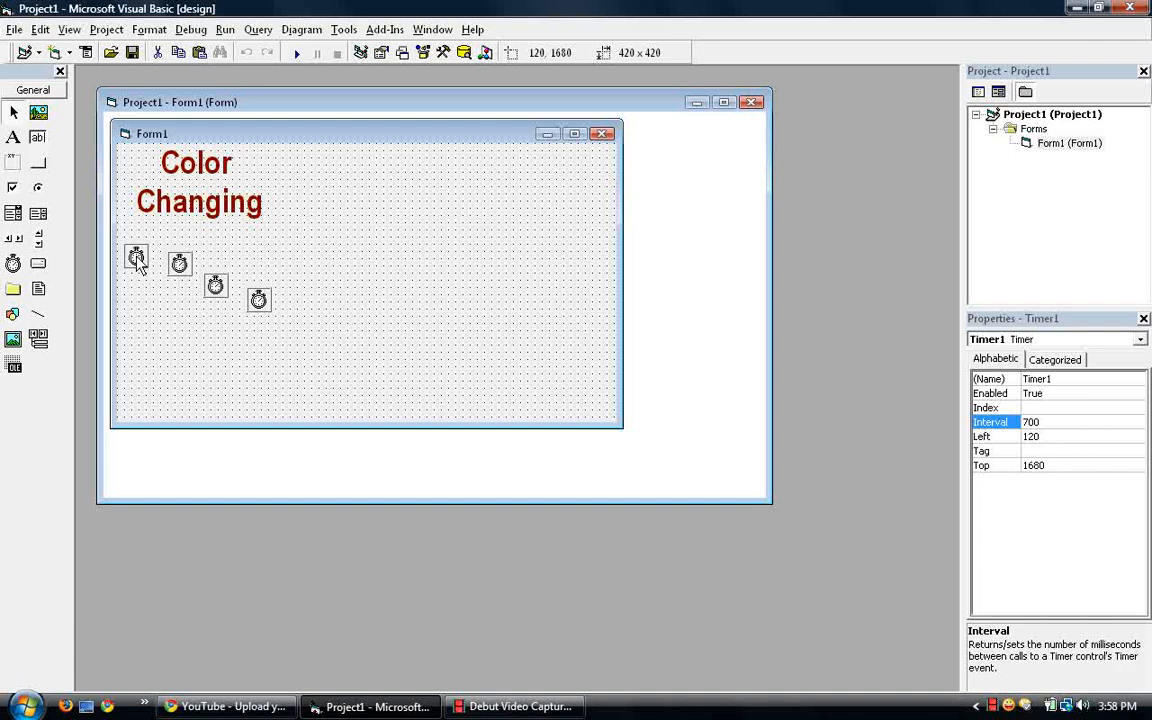
pyautogui.doubleClick(137, 260)
pyautogui.moveTo(307, 130); pyautogui.dragTo(610, 240)
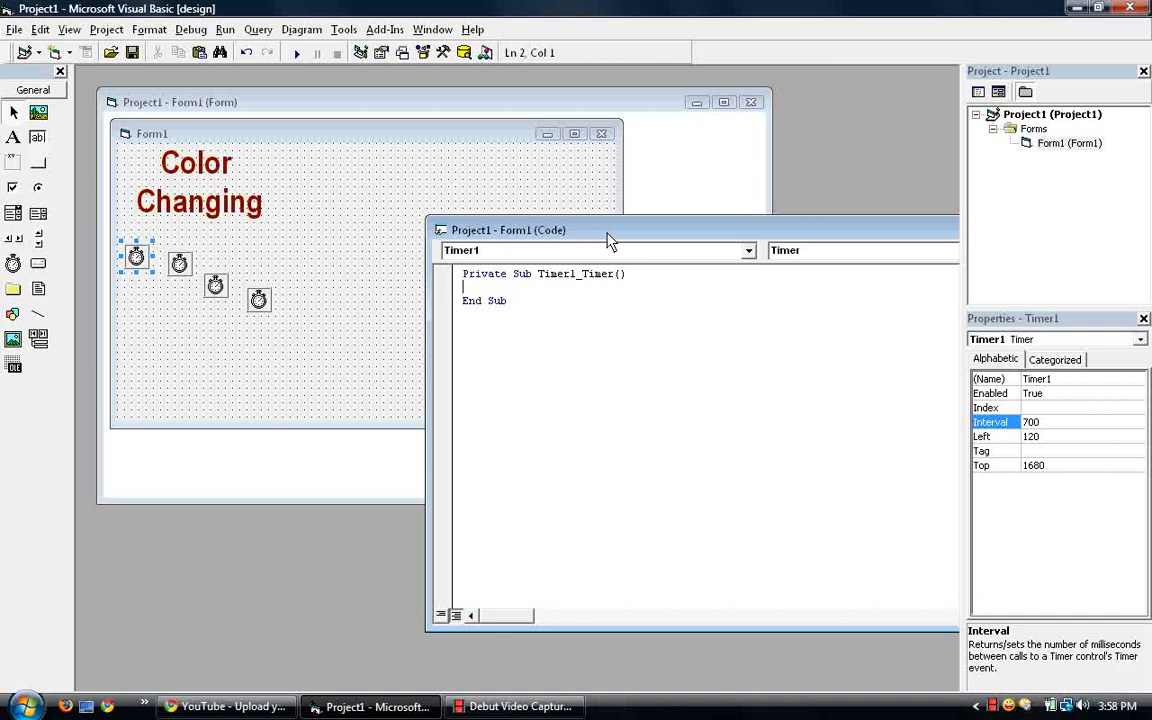
pyautogui.write('label')
pyautogui.write('1.')
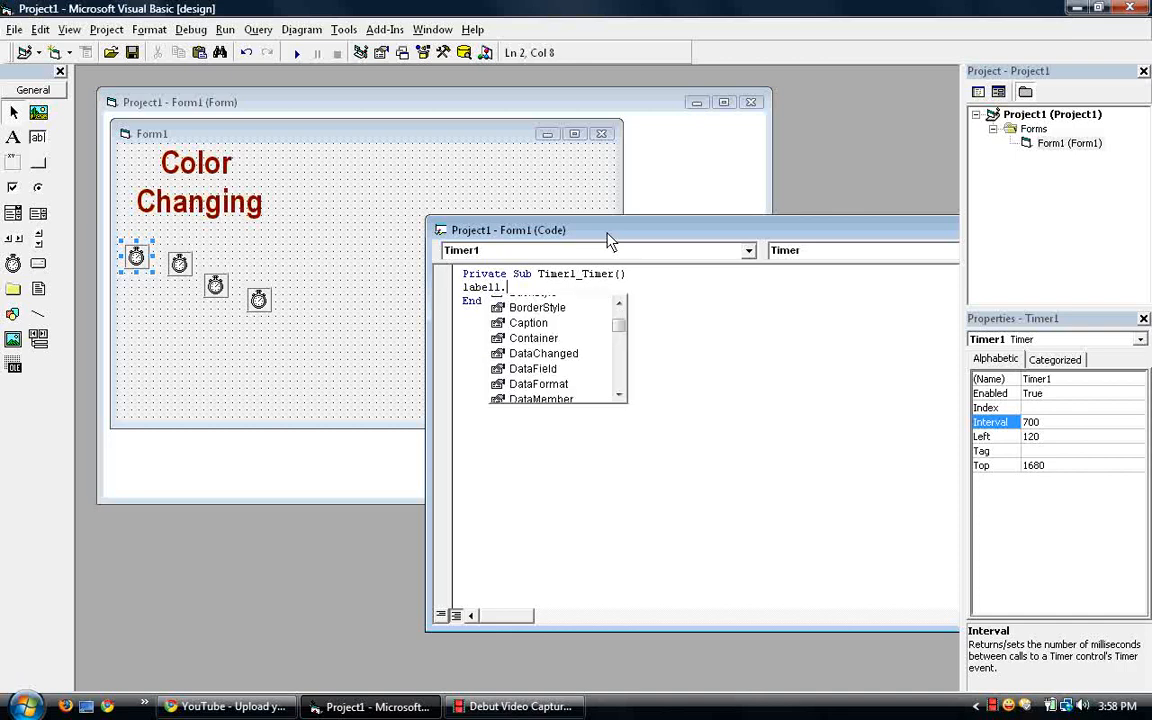
pyautogui.write('Cap')
pyautogui.press('Tab')
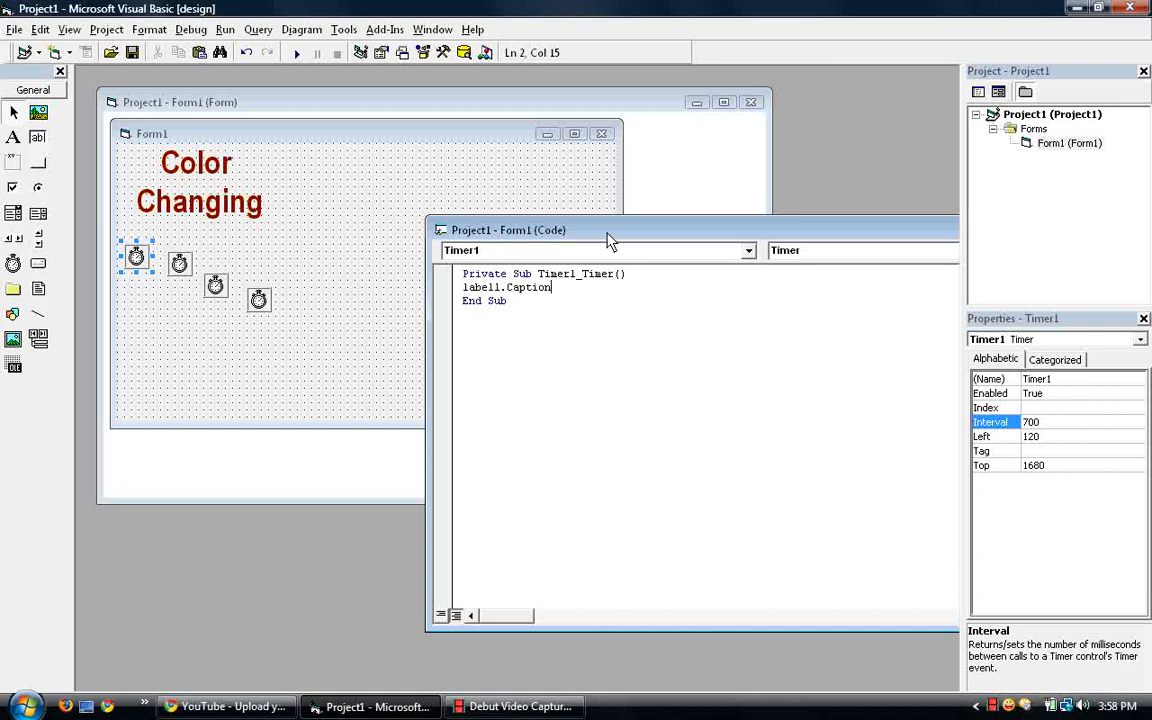
pyautogui.press('Return')
pyautogui.write('label')
pyautogui.write('2')
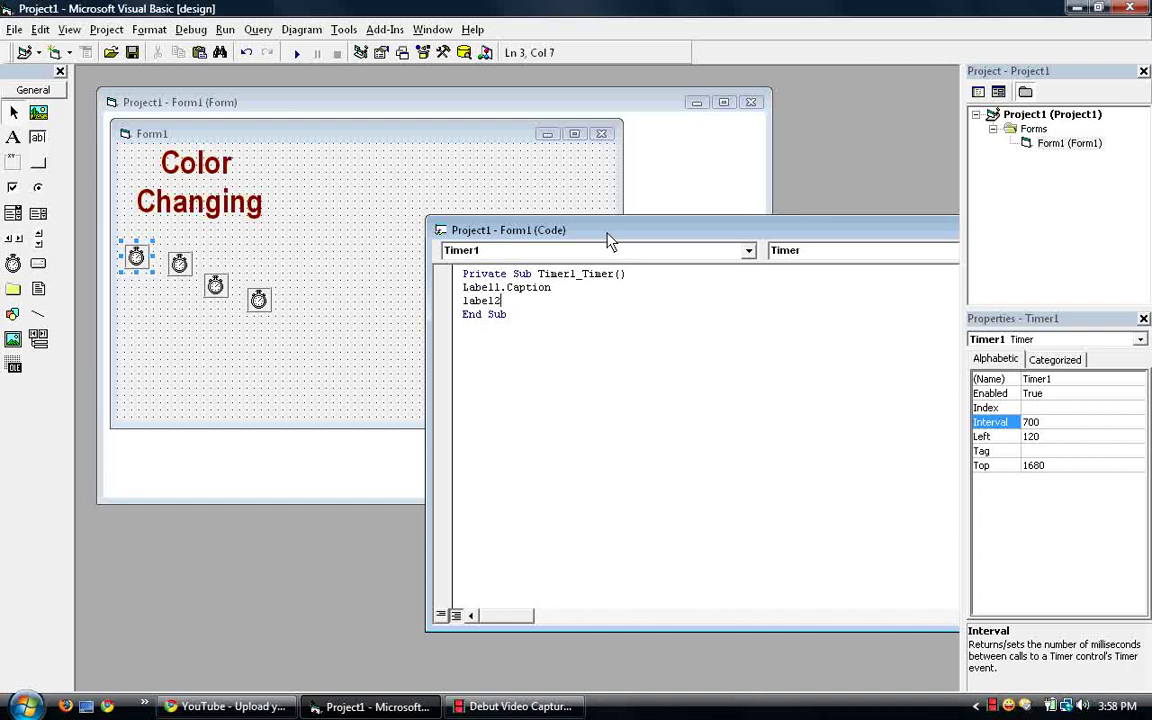
pyautogui.write('.cap')
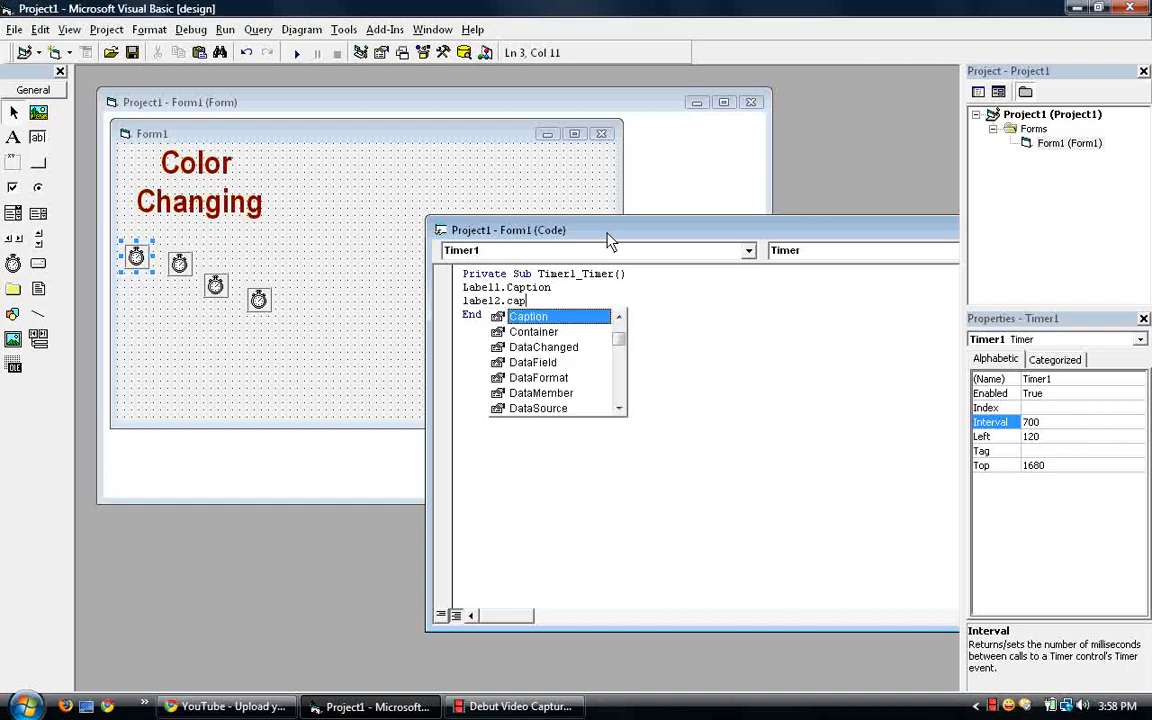
pyautogui.press('Return')
pyautogui.write('la')
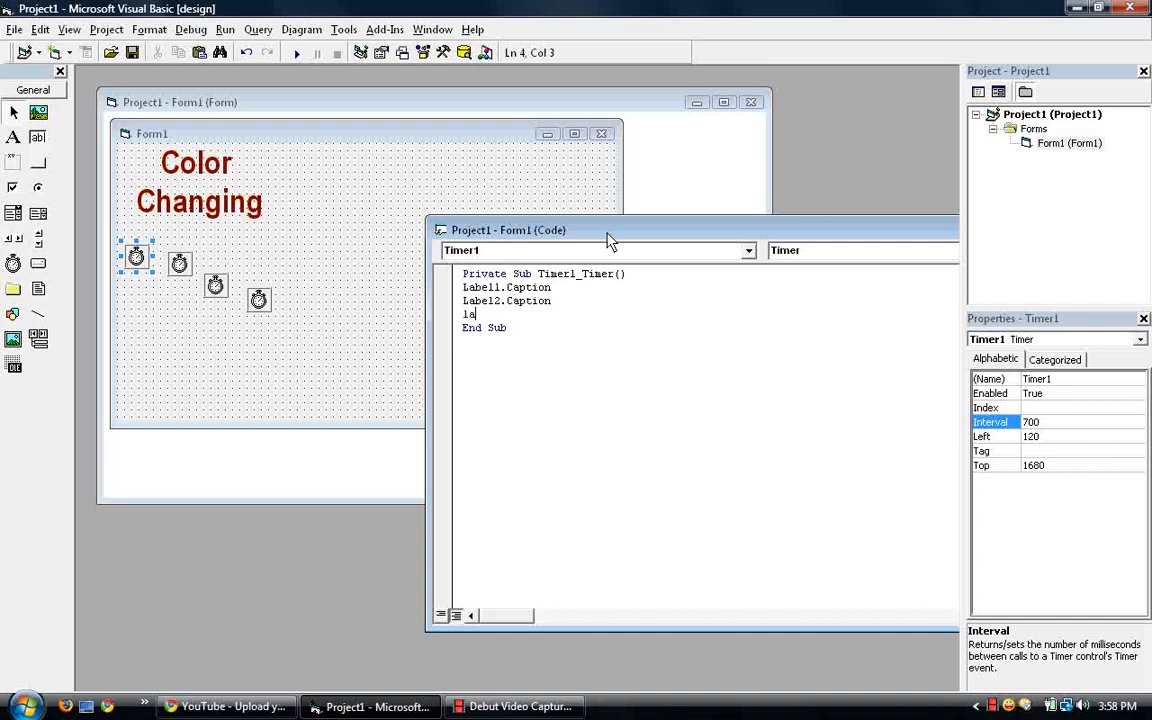
pyautogui.write('bel2')
pyautogui.press('BackSpace')
pyautogui.write('3.ca')
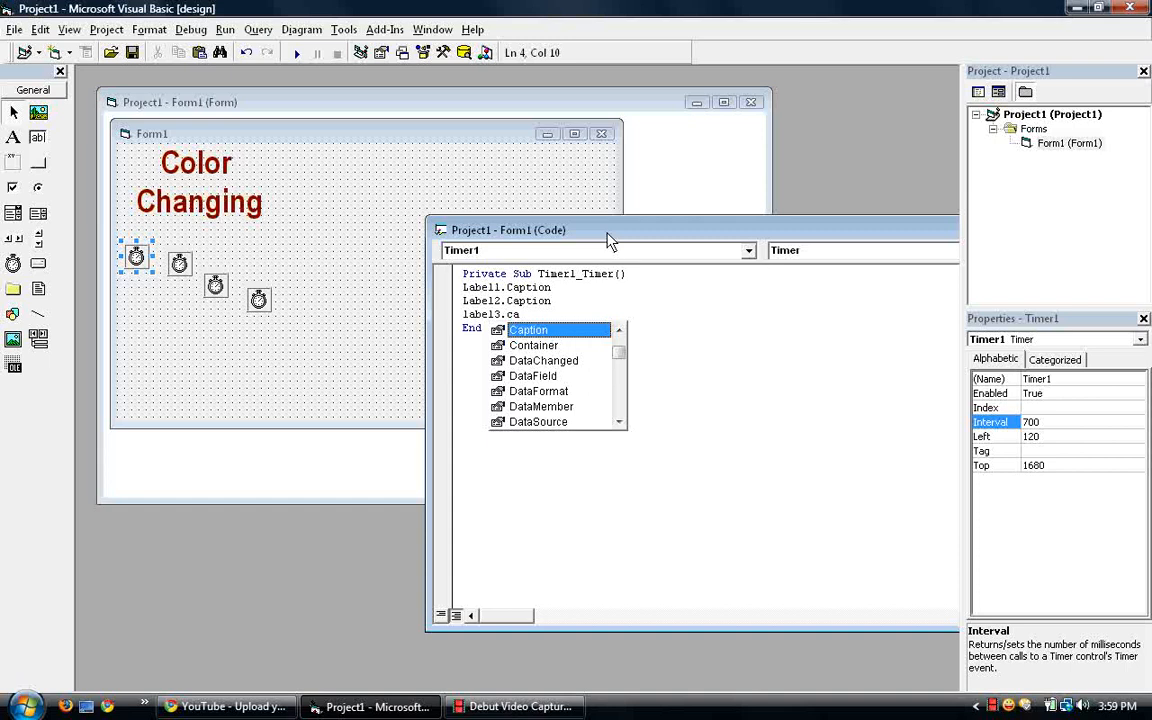
pyautogui.press('BackSpace')
pyautogui.press('BackSpace')
pyautogui.press('BackSpace')
pyautogui.press('BackSpace')
pyautogui.press('BackSpace')
pyautogui.press('BackSpace')
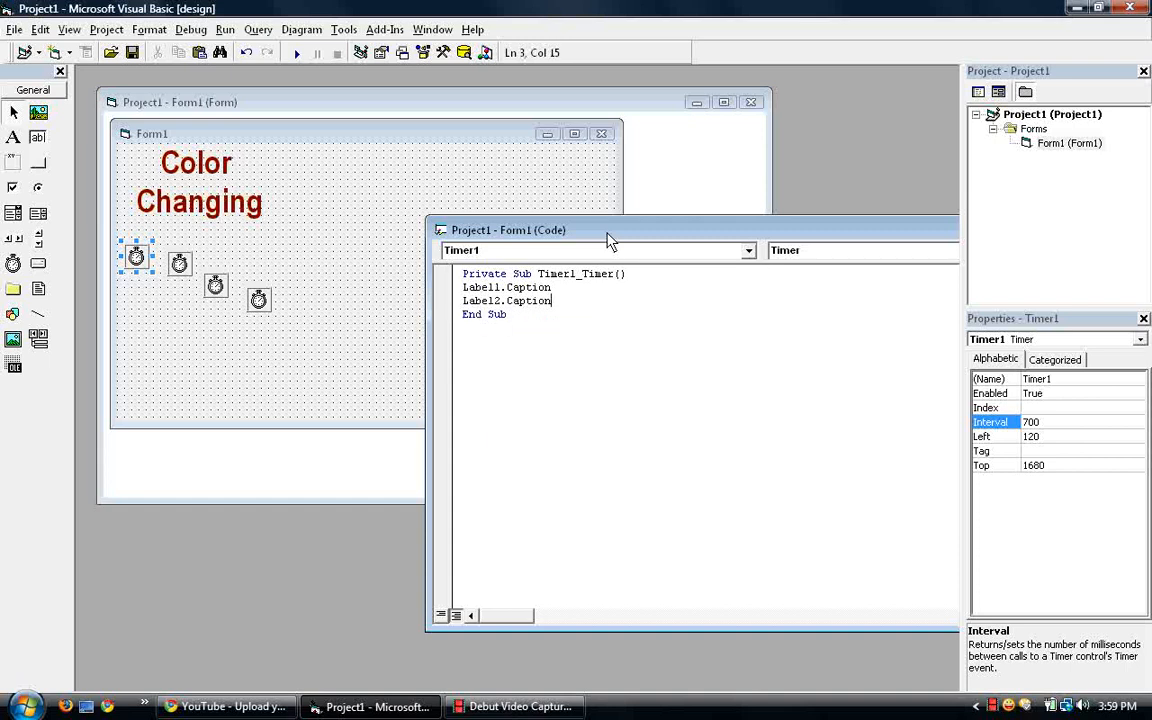
pyautogui.press('BackSpace')
pyautogui.press('BackSpace')
pyautogui.press('BackSpace')
pyautogui.press('BackSpace')
pyautogui.press('BackSpace')
pyautogui.press('BackSpace')
pyautogui.press('BackSpace')
pyautogui.press('BackSpace')
pyautogui.press('BackSpace')
pyautogui.press('BackSpace')
pyautogui.press('BackSpace')
pyautogui.press('BackSpace')
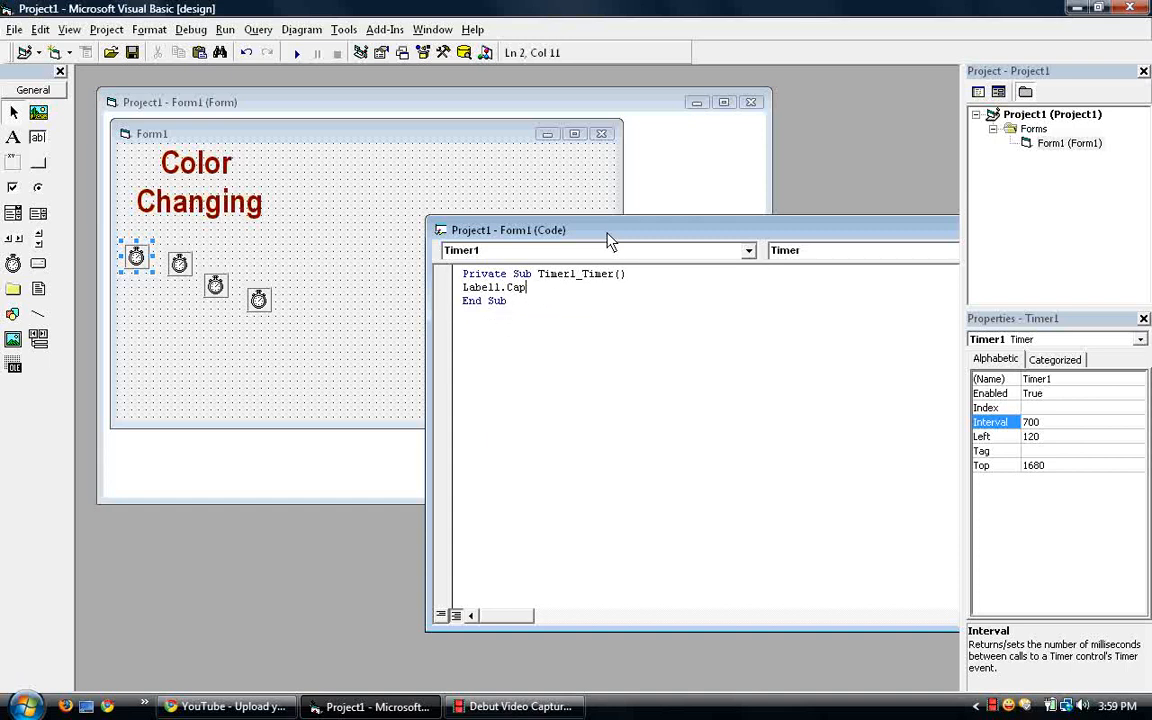
pyautogui.press('BackSpace')
pyautogui.press('BackSpace')
pyautogui.press('BackSpace')
pyautogui.press('BackSpace')
pyautogui.write('.vis')
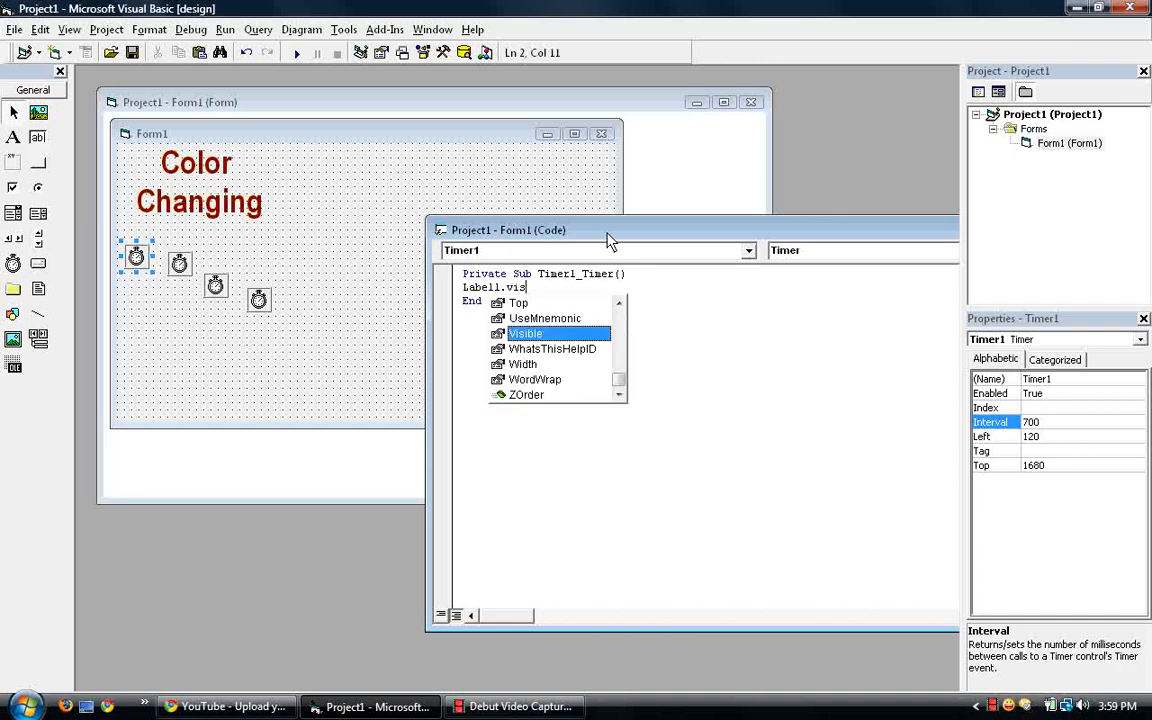
# Write Label1.Visible through Label4.Visible lines, completing members with IntelliSense.
pyautogui.press('Return')
pyautogui.write('labl')
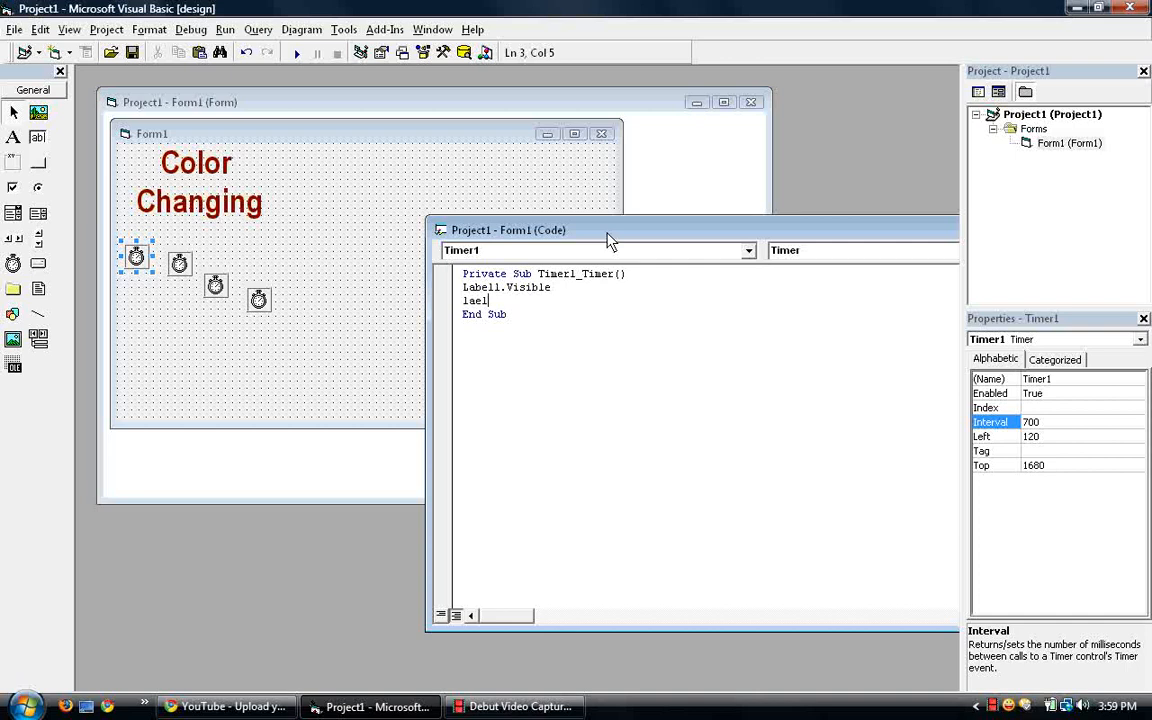
pyautogui.press('BackSpace')
pyautogui.press('BackSpace')
pyautogui.write('bel2')
pyautogui.write('.v')
pyautogui.press('Tab')
pyautogui.press('Return')
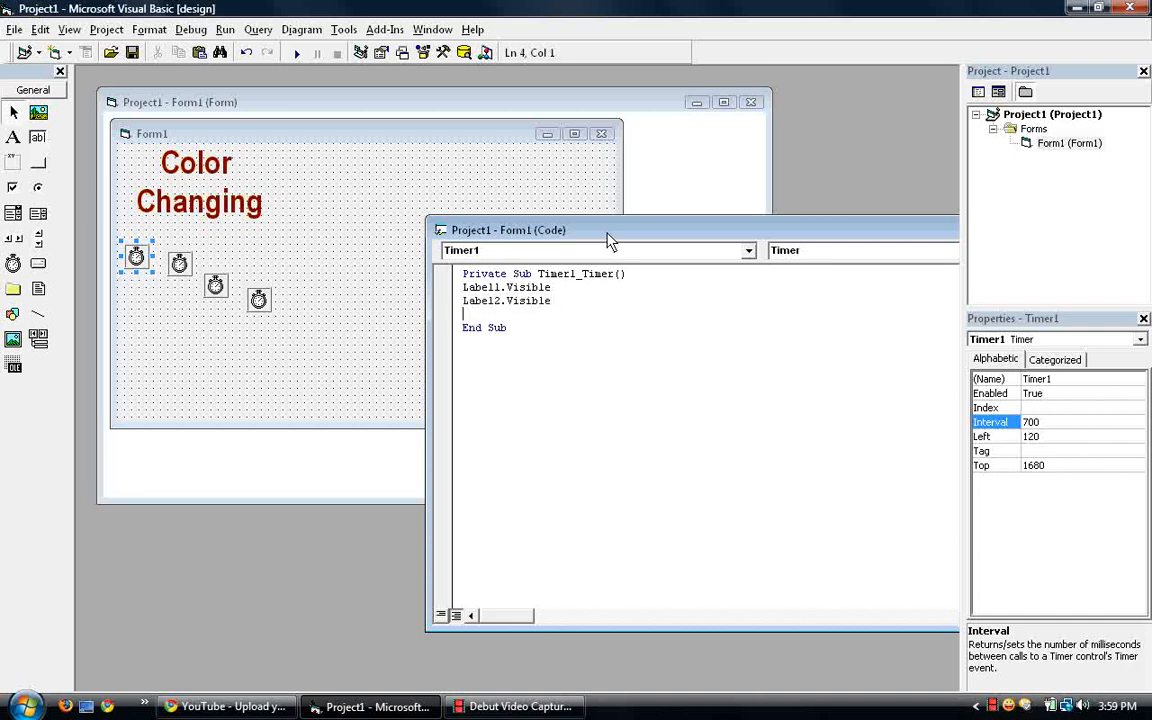
pyautogui.write('label3')
pyautogui.write('.v')
pyautogui.press('Tab')
pyautogui.press('Return')
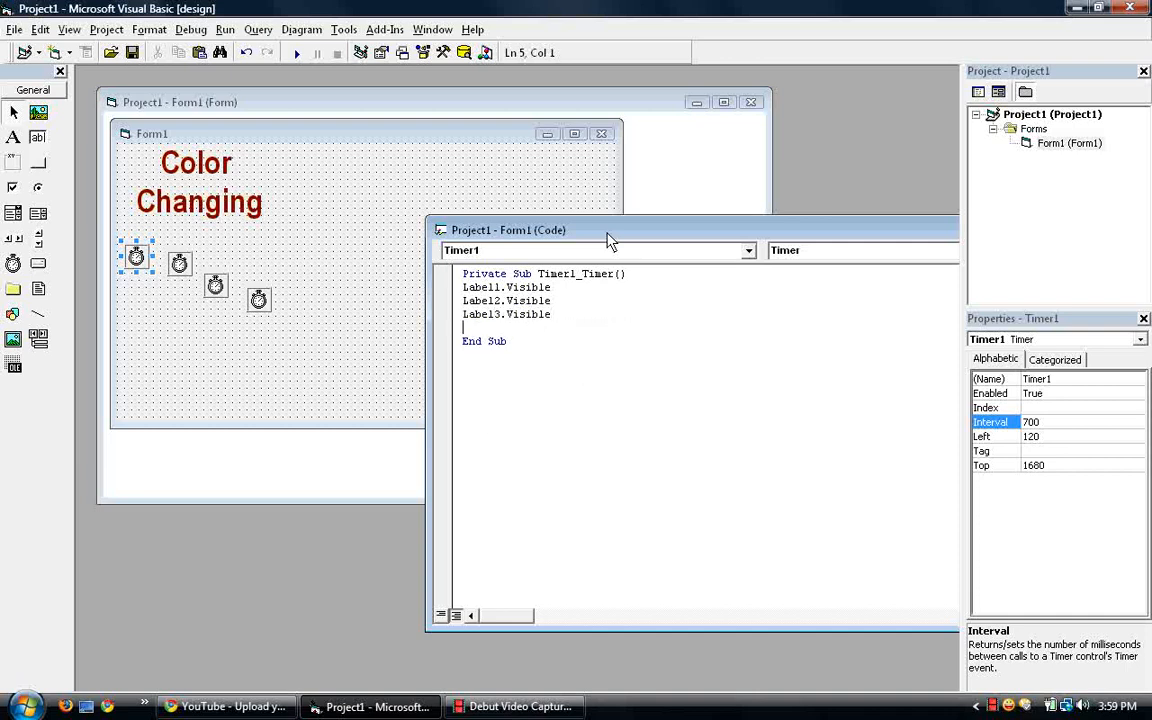
pyautogui.write('label')
pyautogui.write('4.c')
pyautogui.press('BackSpace')
pyautogui.write('v')
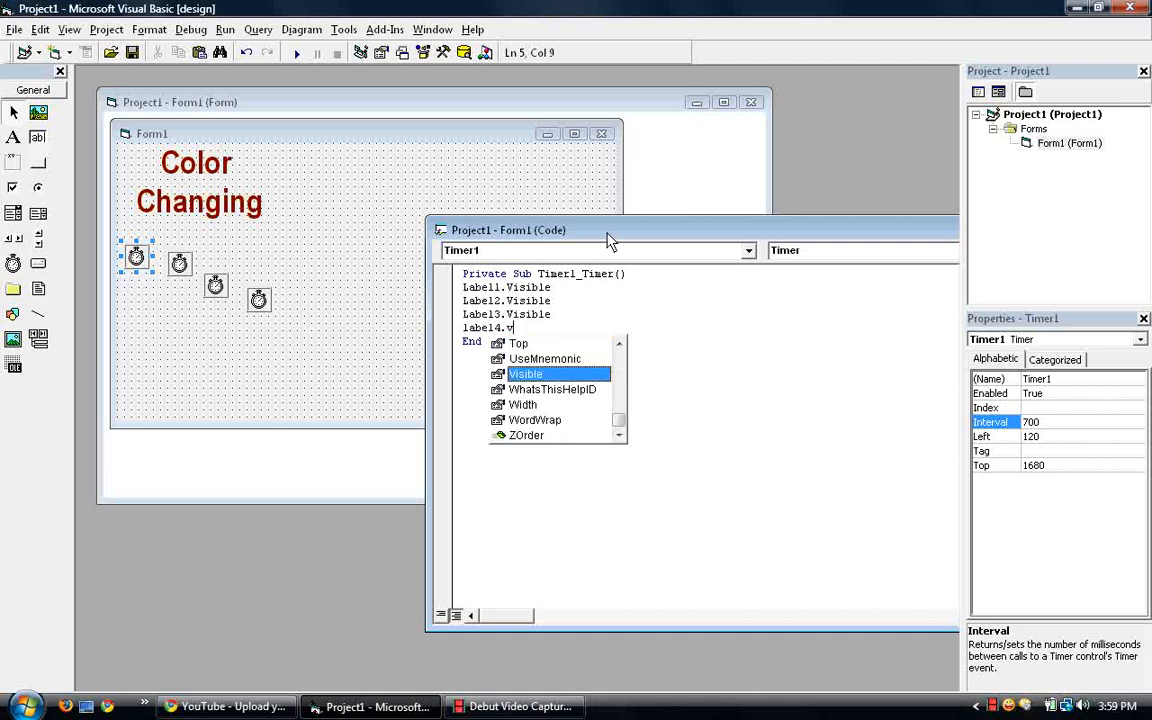
pyautogui.press('Tab')
# Copy the four Visible lines, then complete them: Label1 = True, Labels 2–4 = False.
pyautogui.moveTo(459, 289); pyautogui.dragTo(465, 347)
pyautogui.rightClick(451, 272)
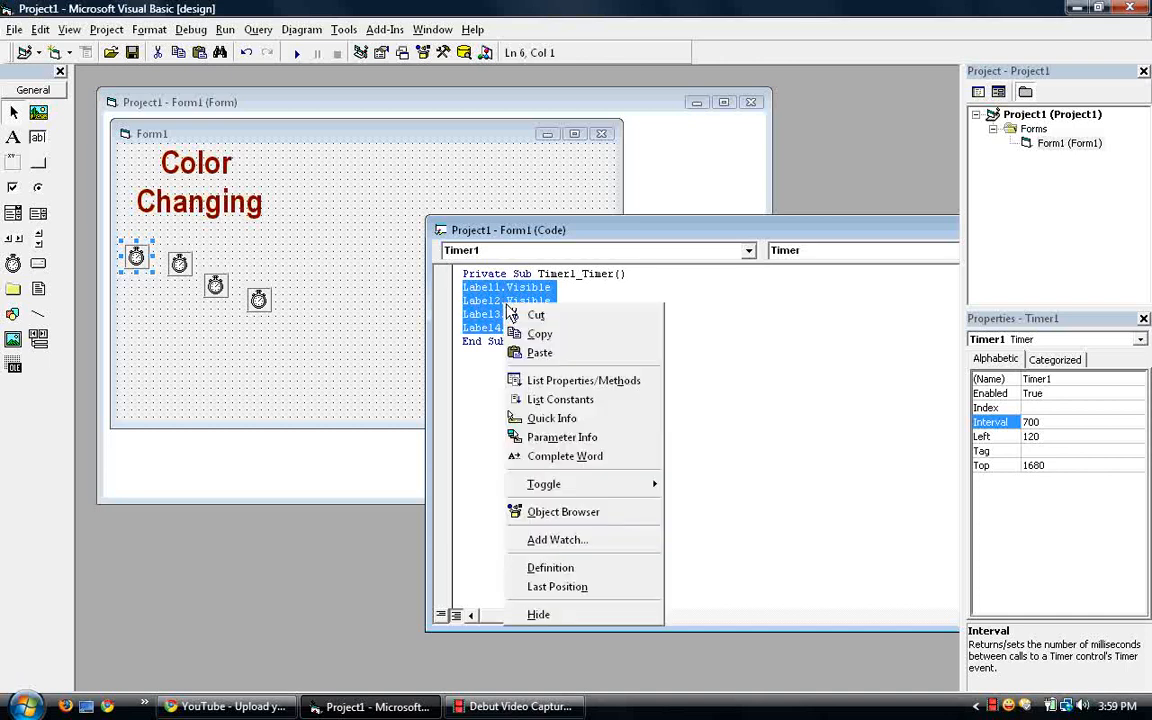
pyautogui.click(525, 330)
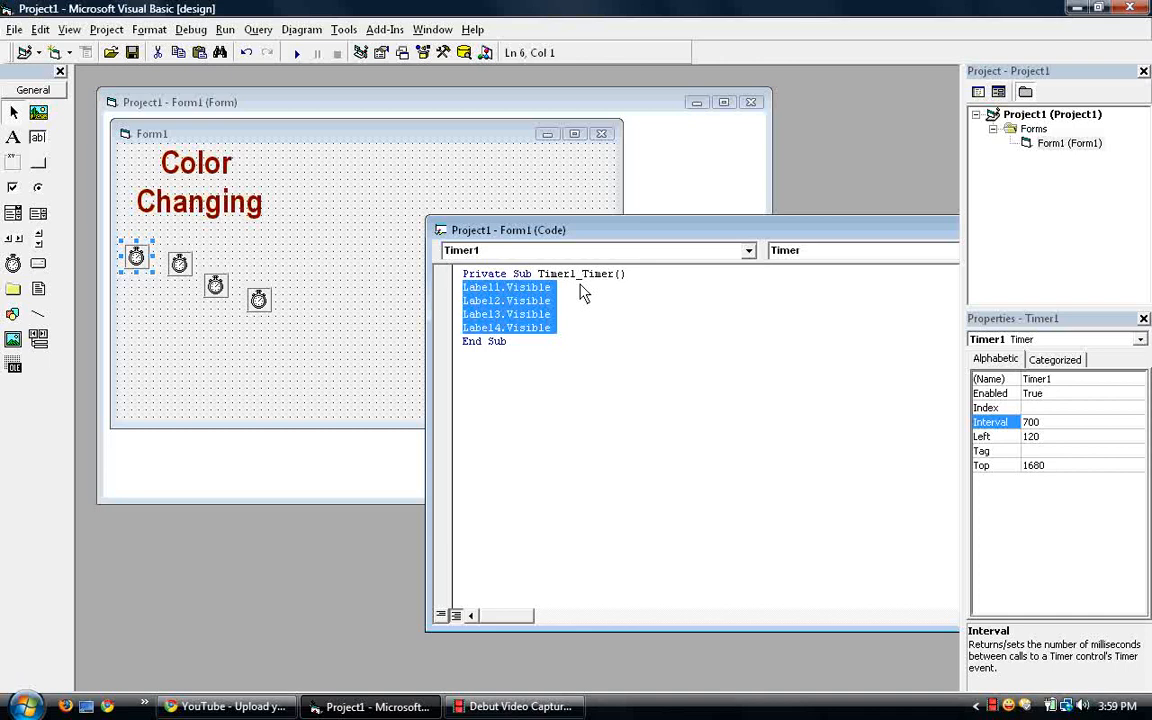
pyautogui.click(583, 292)
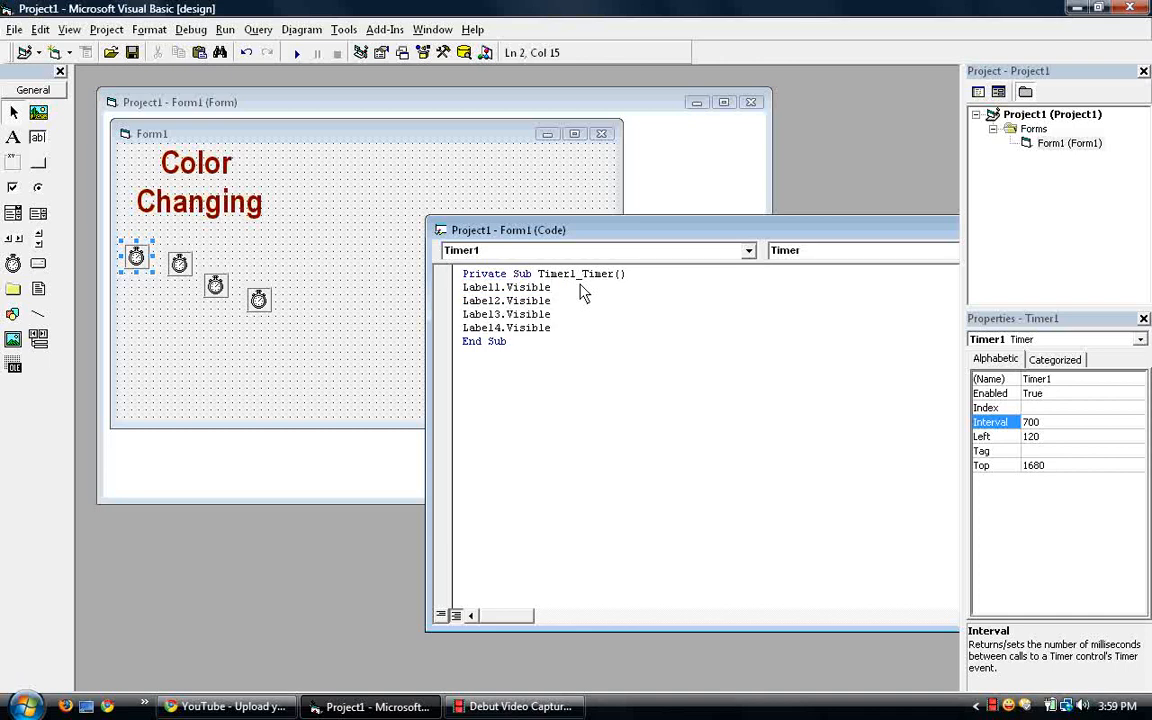
pyautogui.write('=')
pyautogui.press('Down')
pyautogui.press('Tab')
pyautogui.press('Down')
pyautogui.write('=')
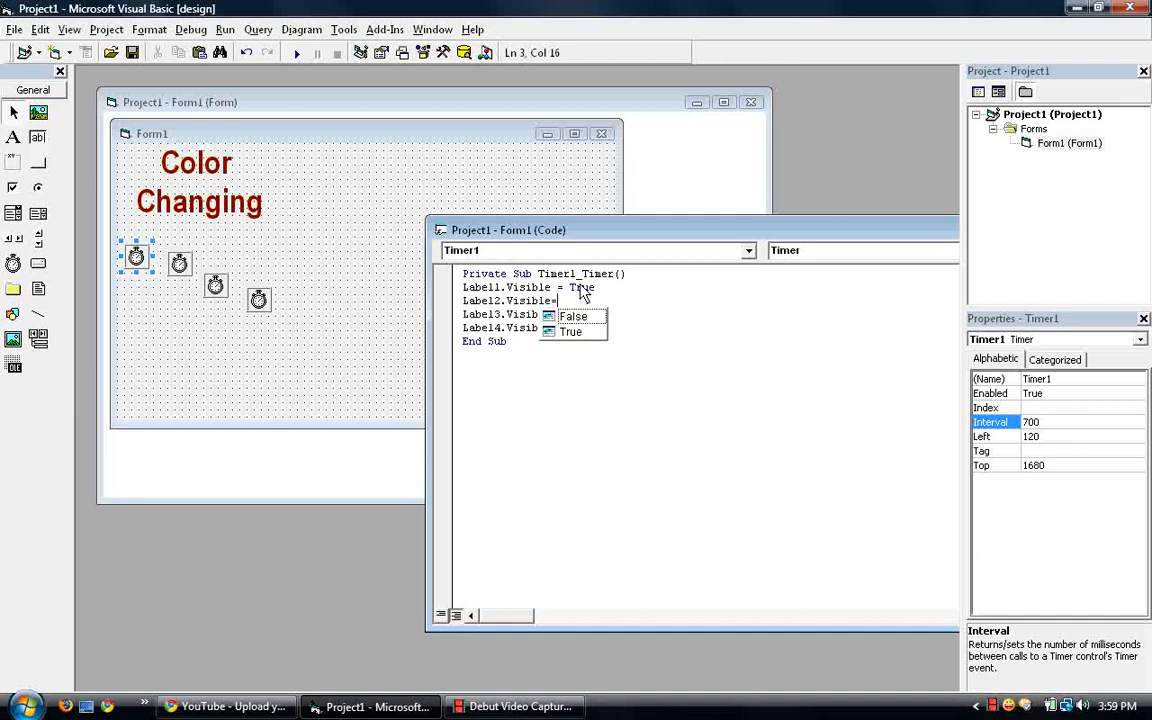
pyautogui.press('Tab')
pyautogui.press('Down')
pyautogui.write('=')
pyautogui.press('Tab')
pyautogui.press('Down')
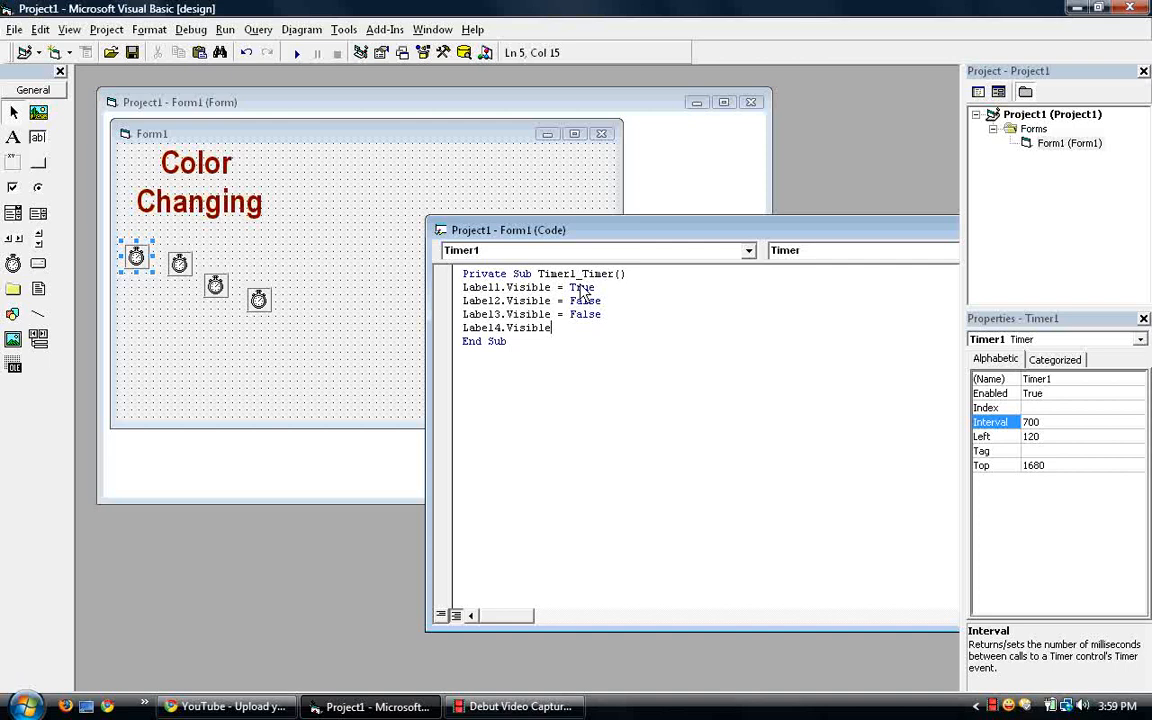
pyautogui.write('=')
pyautogui.press('Tab')
pyautogui.press('Down')
# Paste the four Visible lines into Timer2_Timer and set Label2 = True, Label1 = False.
pyautogui.doubleClick(179, 263)
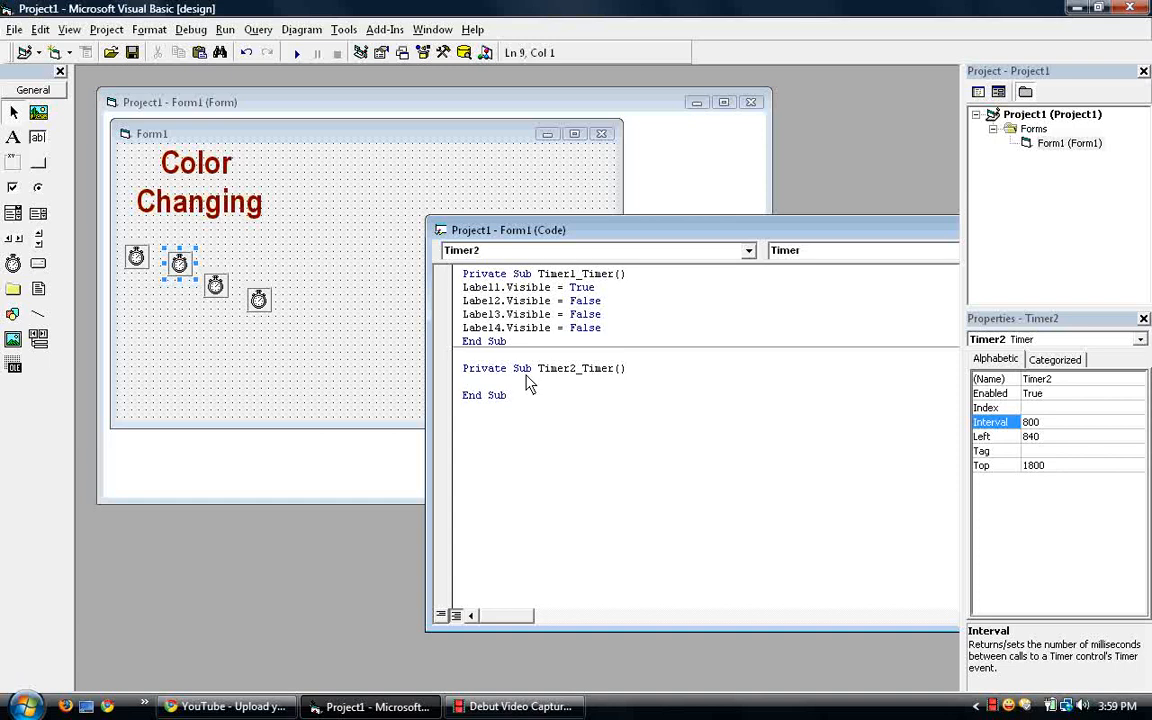
pyautogui.hotkey('ctrl', 'v')
pyautogui.press('BackSpace')
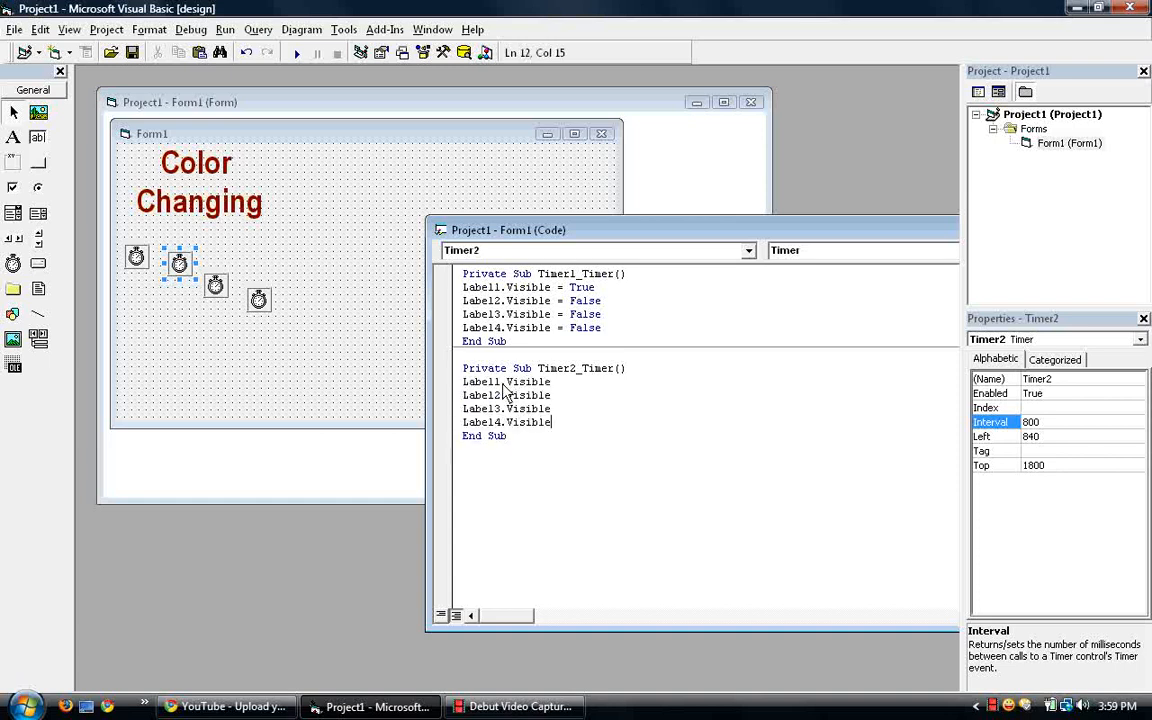
pyautogui.press('Up')
pyautogui.press('Up')
pyautogui.write('=')
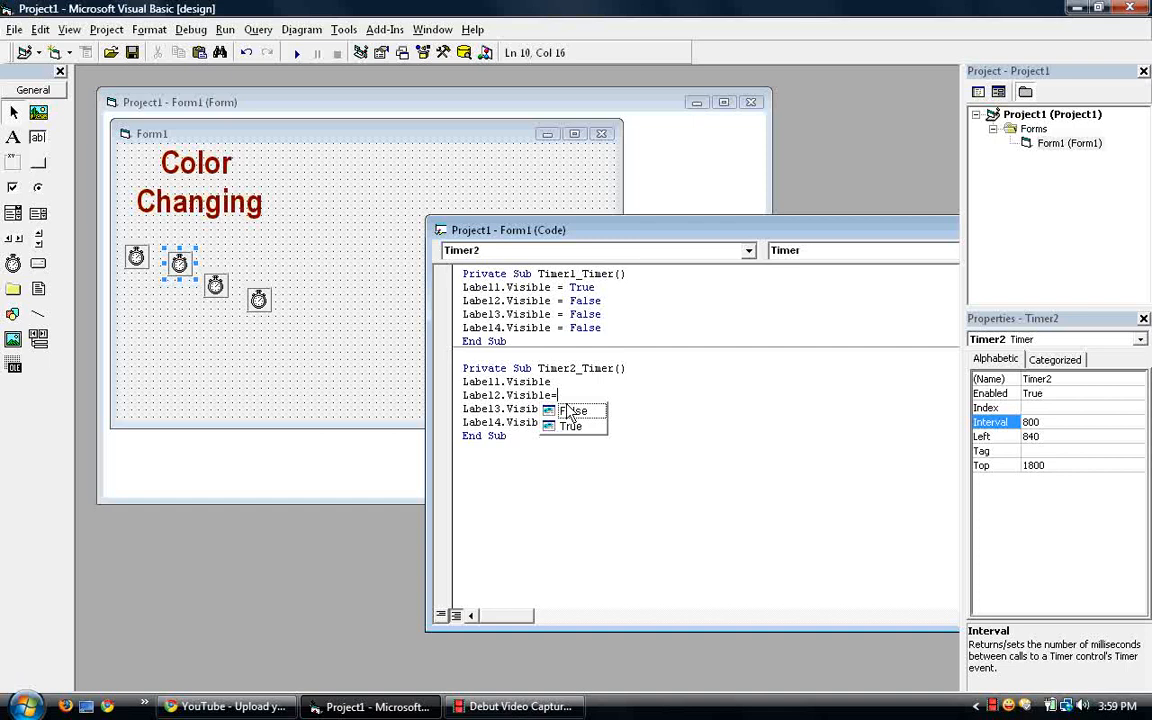
pyautogui.press('Tab')
pyautogui.press('Up')
pyautogui.write('=')
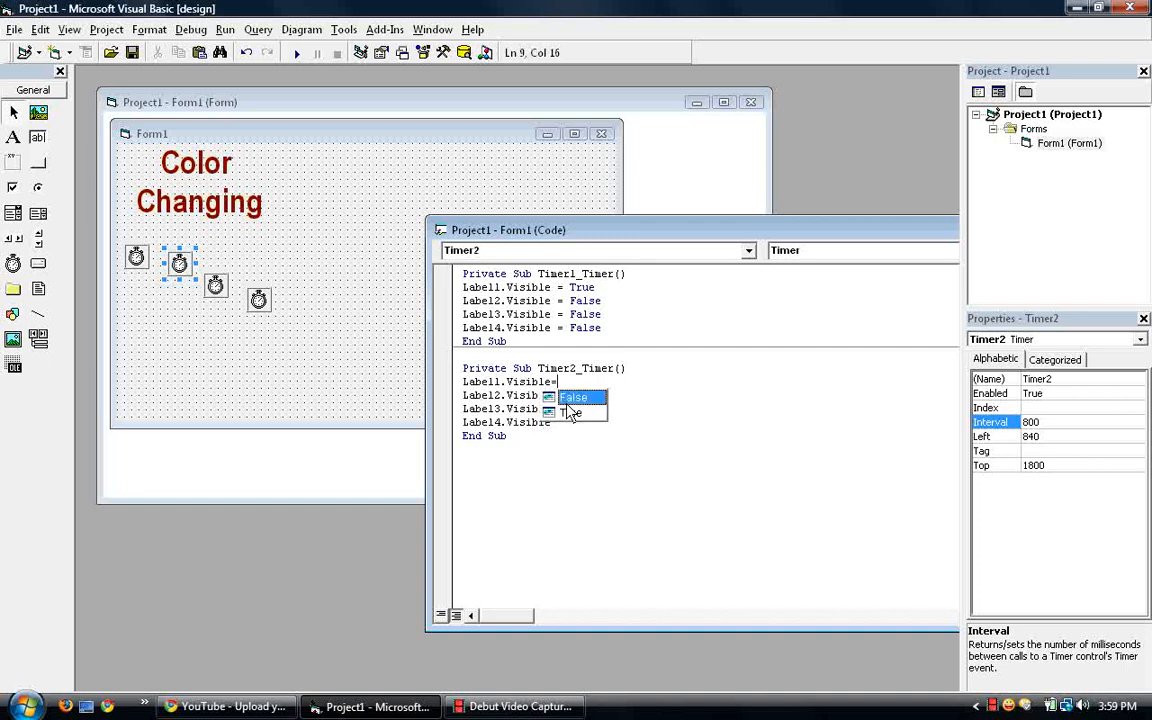
pyautogui.press('Tab')
# Set Label3.Visible and Label4.Visible to False to finish Timer2's code.
pyautogui.press('Down')
pyautogui.press('Down')
pyautogui.write('=')
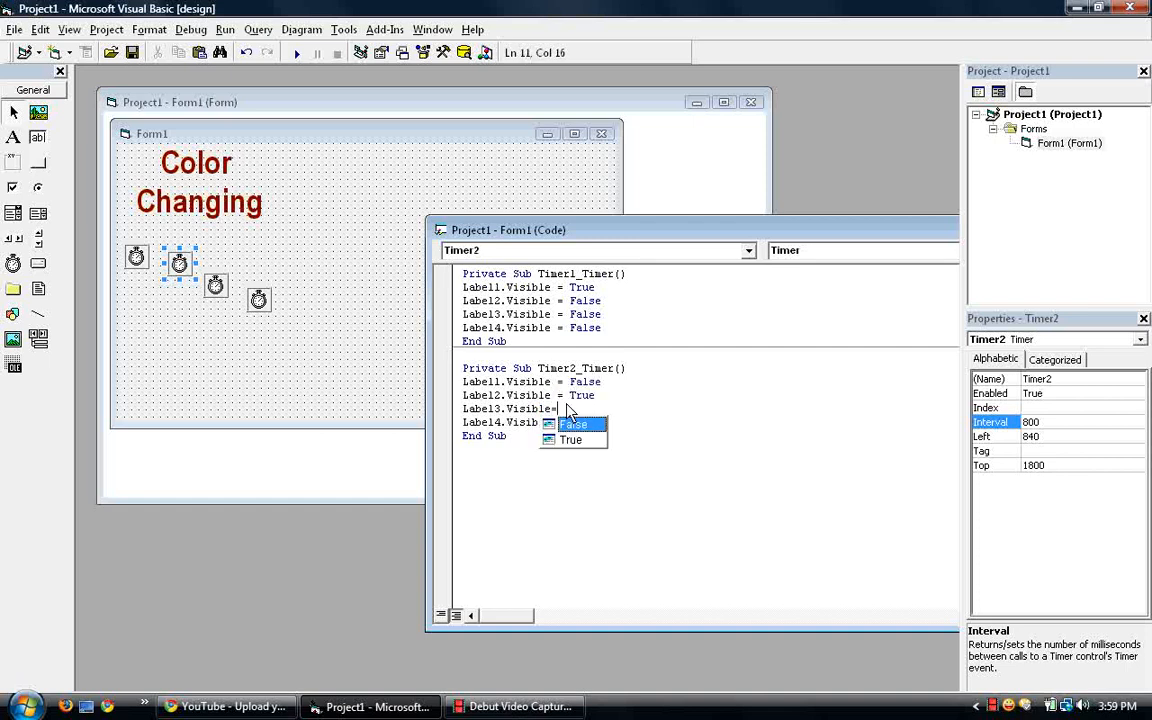
pyautogui.press('Down')
pyautogui.press('Up')
pyautogui.press('Tab')
pyautogui.press('Down')
pyautogui.write('=')
pyautogui.press('Tab')
pyautogui.press('Down')
# Paste the four LabelN.Visible lines into Timer3's tick handler.
pyautogui.click(266, 366)
pyautogui.doubleClick(215, 286)
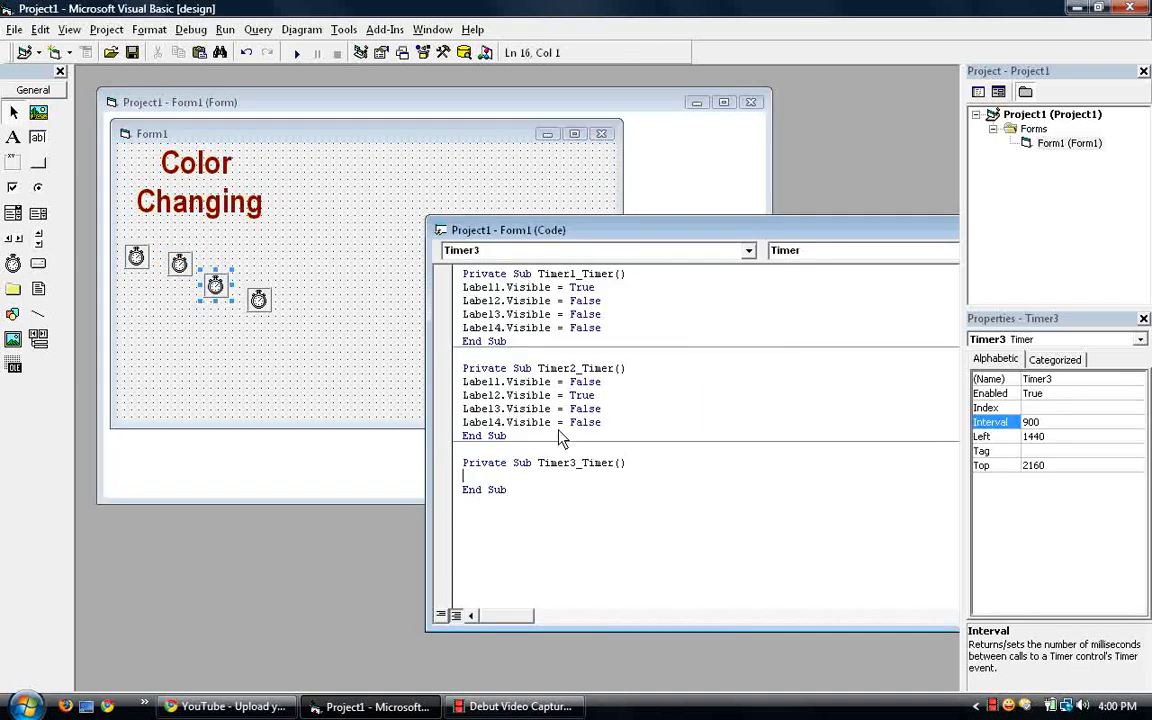
pyautogui.hotkey('ctrl', 'v')
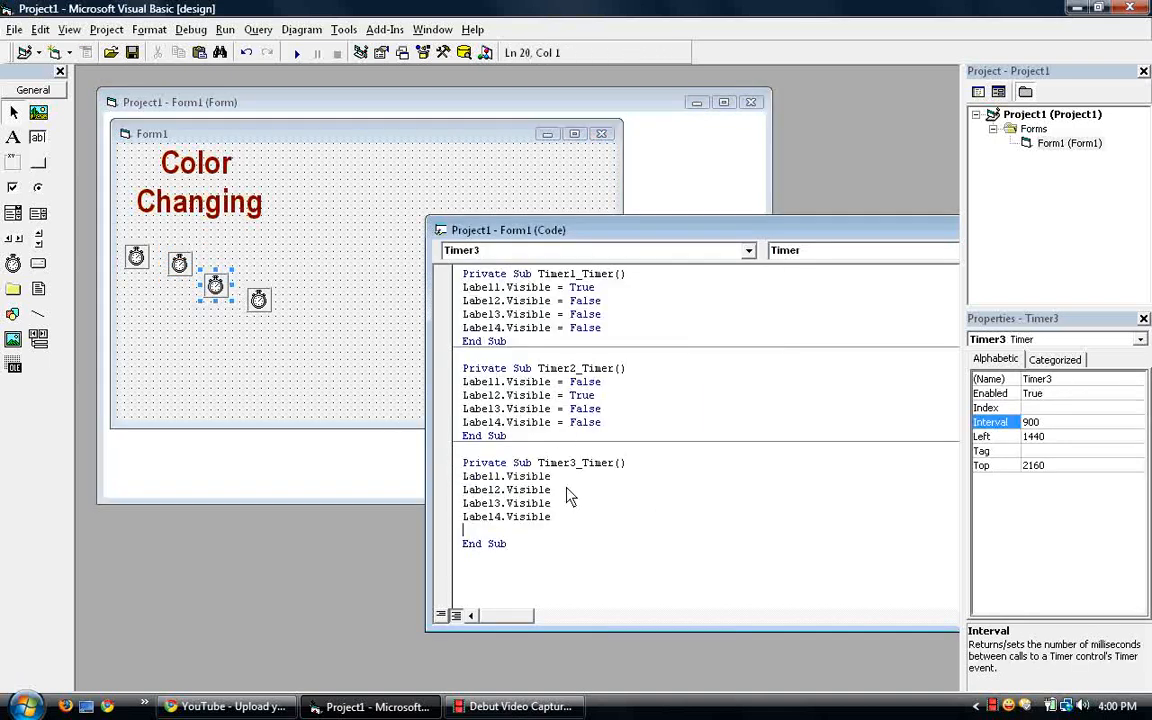
# Set Label3.Visible to True and Label1, Label2, Label4 to False, then tidy the handler's end.
pyautogui.click(569, 504)
pyautogui.write('=')
pyautogui.press('Down')
pyautogui.press('Tab')
pyautogui.press('Up')
pyautogui.press('Up')
pyautogui.write('=')
pyautogui.press('Tab')
pyautogui.press('Down')
pyautogui.write('=')
pyautogui.press('Tab')
pyautogui.press('Down')
pyautogui.press('Down')
pyautogui.write('=')
pyautogui.press('Tab')
pyautogui.press('Down')
pyautogui.press('Down')
pyautogui.press('Up')
pyautogui.press('BackSpace')
# Paste the Visible lines into Timer4's handler and set Label1–3 to False.
pyautogui.doubleClick(259, 299)
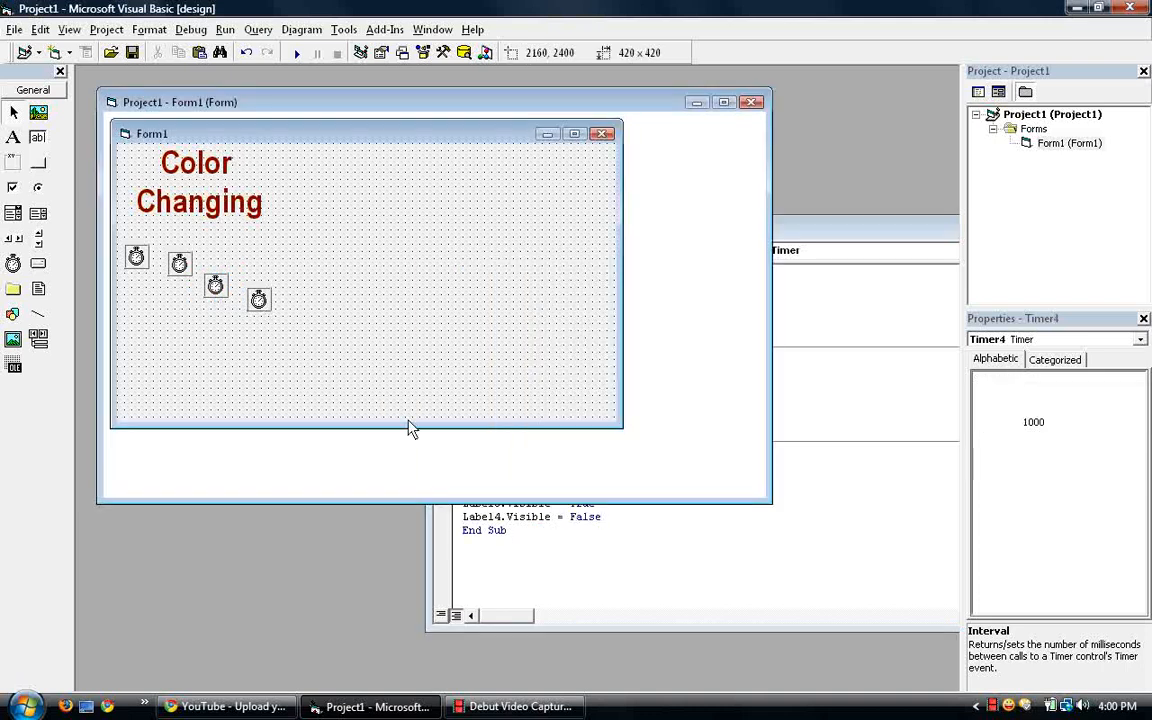
pyautogui.hotkey('ctrl', 'v')
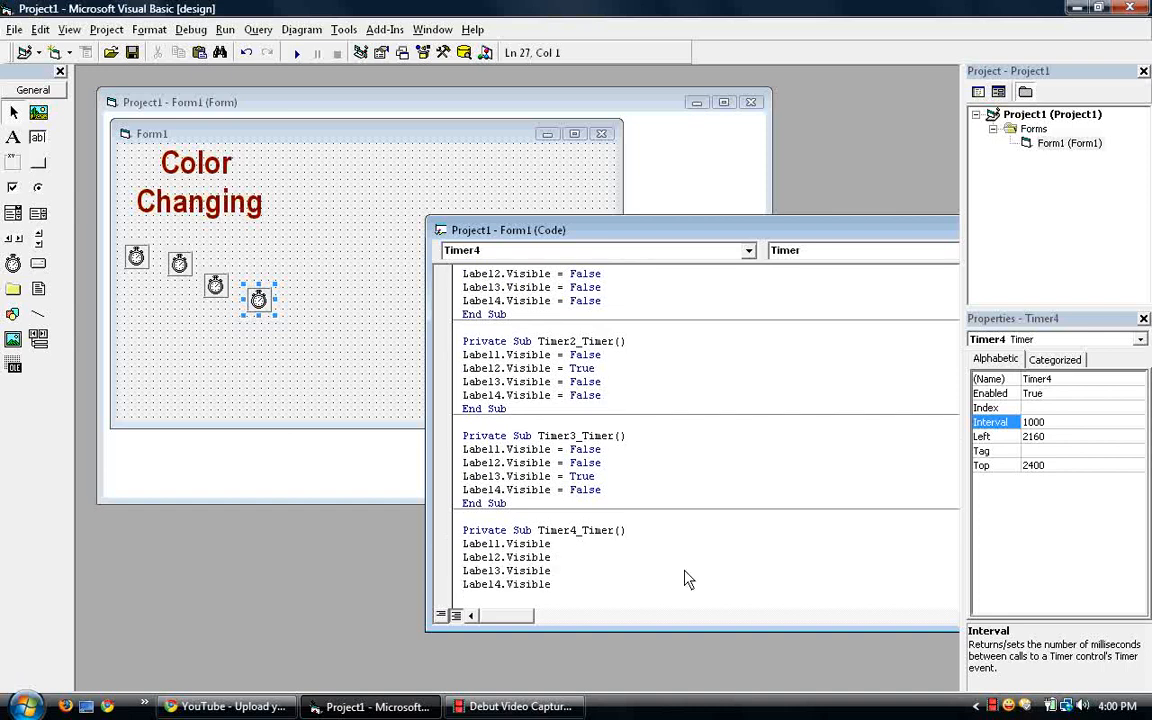
pyautogui.press('Up')
pyautogui.press('Up')
pyautogui.press('Up')
pyautogui.press('End')
pyautogui.write('=')
pyautogui.press('Tab')
pyautogui.press('Down')
pyautogui.write('=')
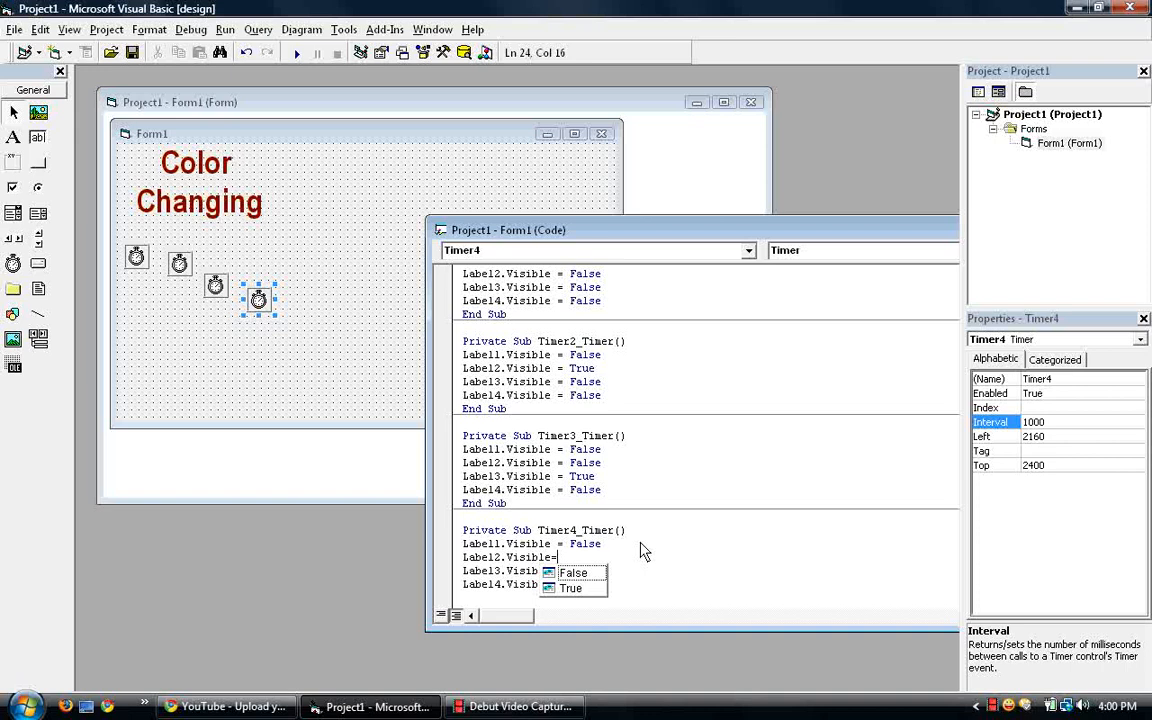
pyautogui.press('Tab')
# Set Label4.Visible to True and commit the finished Timer4 code.
pyautogui.press('Down')
pyautogui.write('=')
pyautogui.press('Tab')
pyautogui.press('Down')
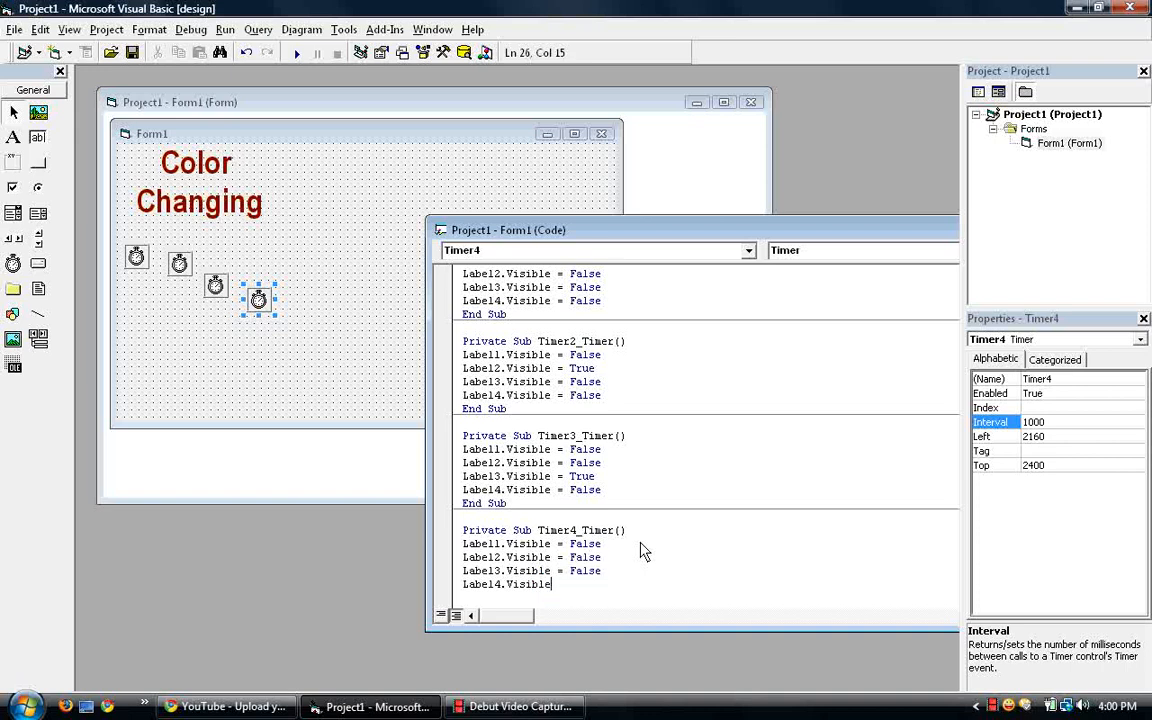
pyautogui.write('=')
pyautogui.press('Down')
pyautogui.press('Tab')
pyautogui.click(643, 478)
pyautogui.click(293, 56)
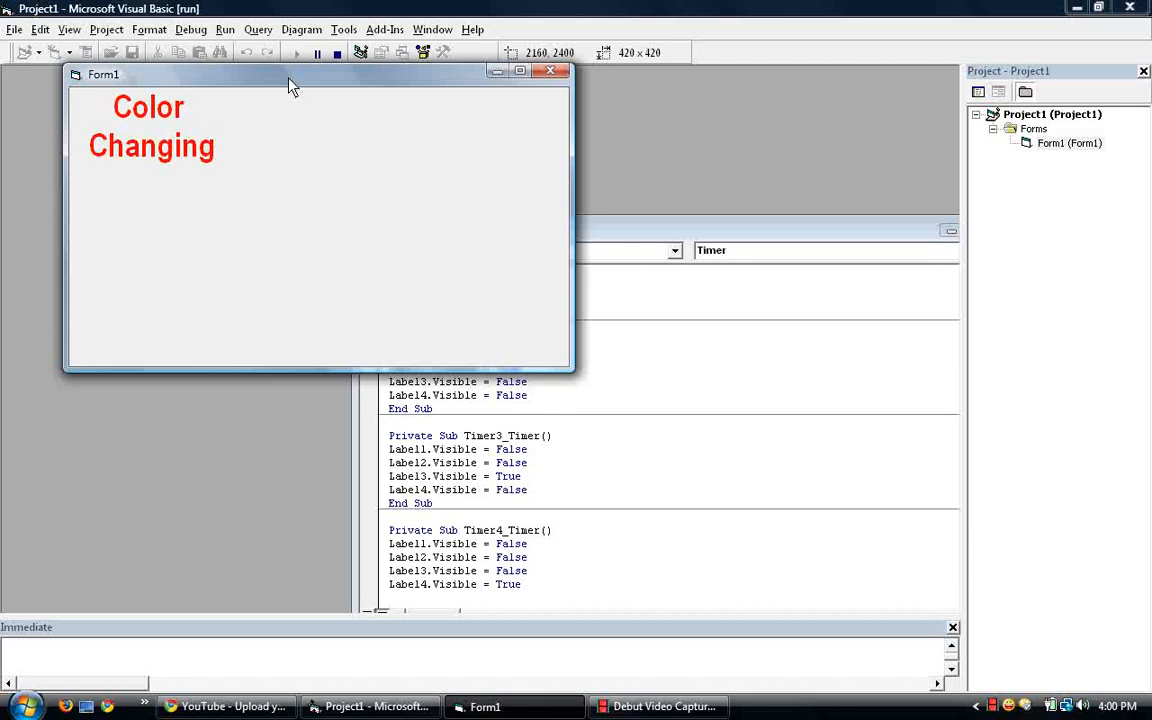
pyautogui.moveTo(289, 78); pyautogui.dragTo(309, 118)
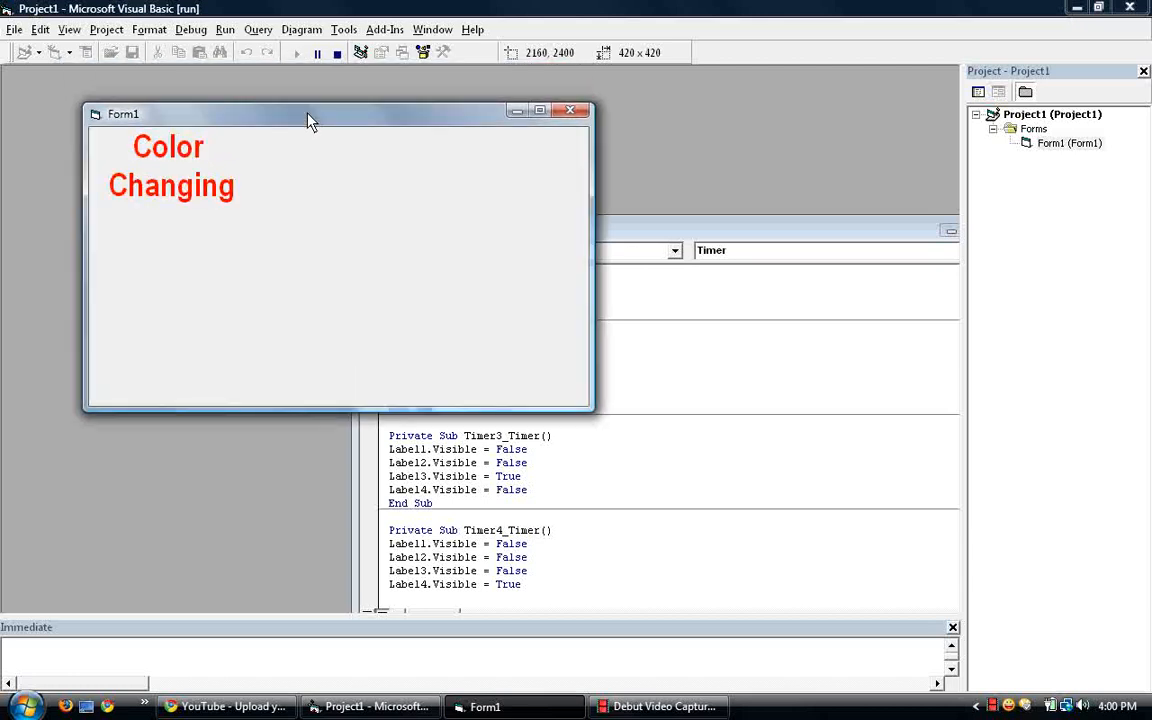
pyautogui.moveTo(340, 118); pyautogui.dragTo(455, 140)
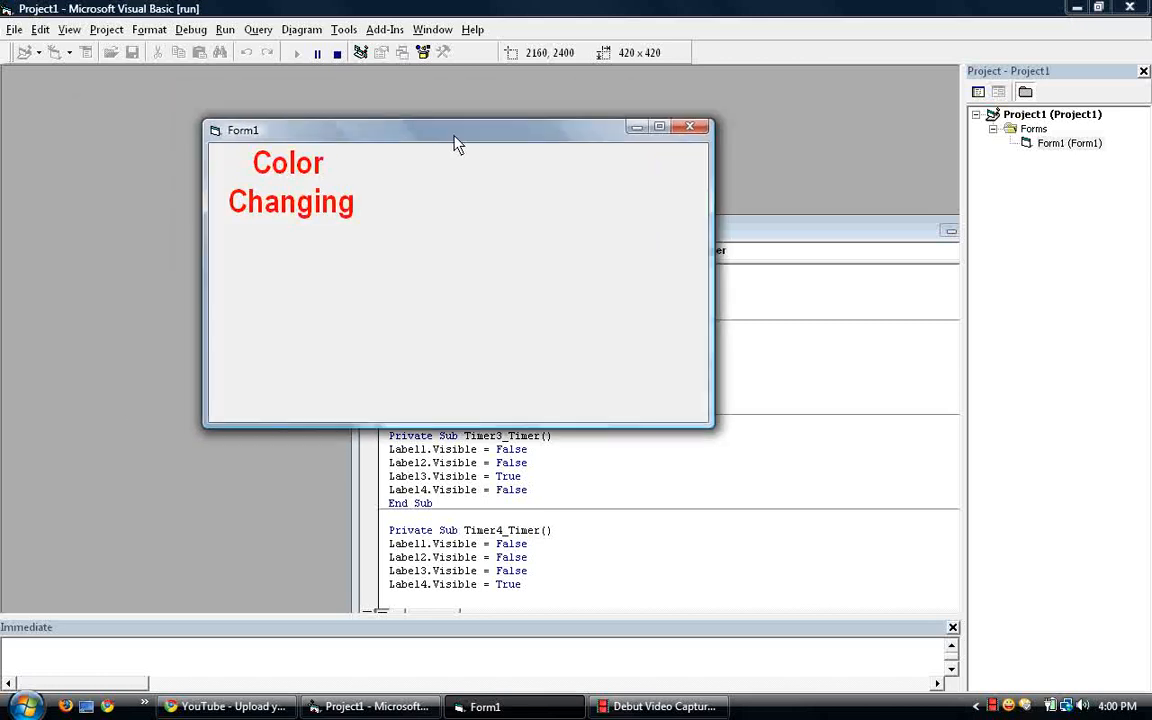
pyautogui.click(338, 54)
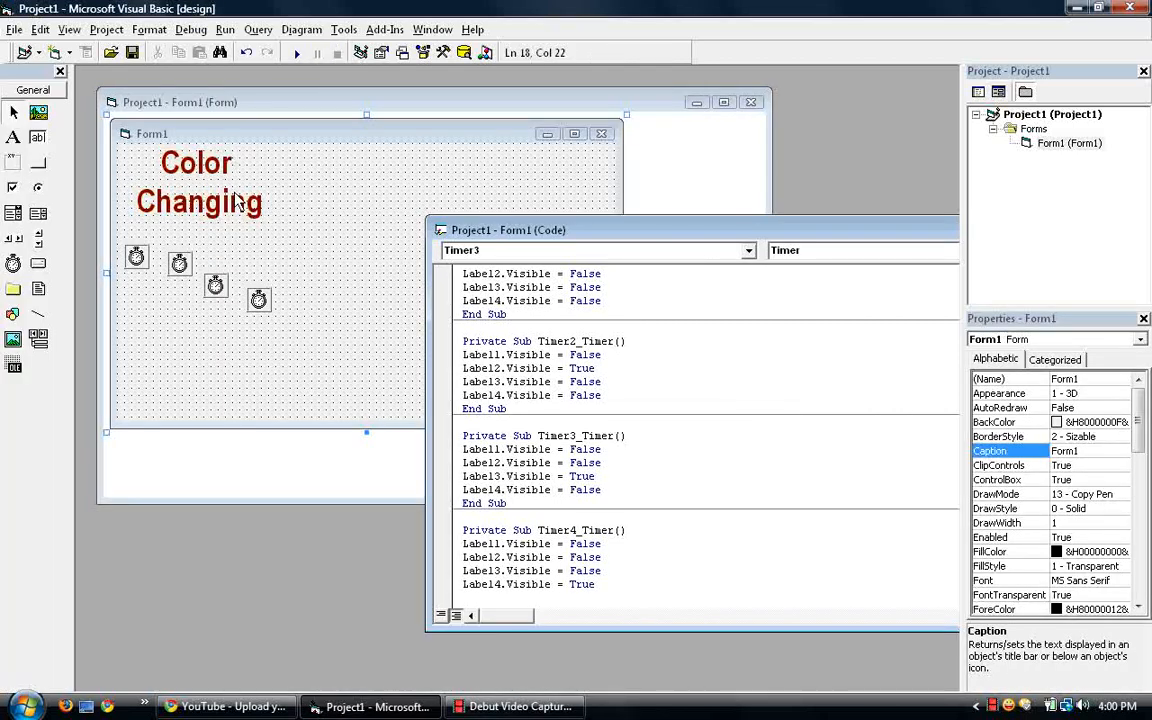
# Drag Label4 and Label3 to separate spots on the right of Form1, then run the project.
pyautogui.moveTo(485, 233); pyautogui.dragTo(480, 418)
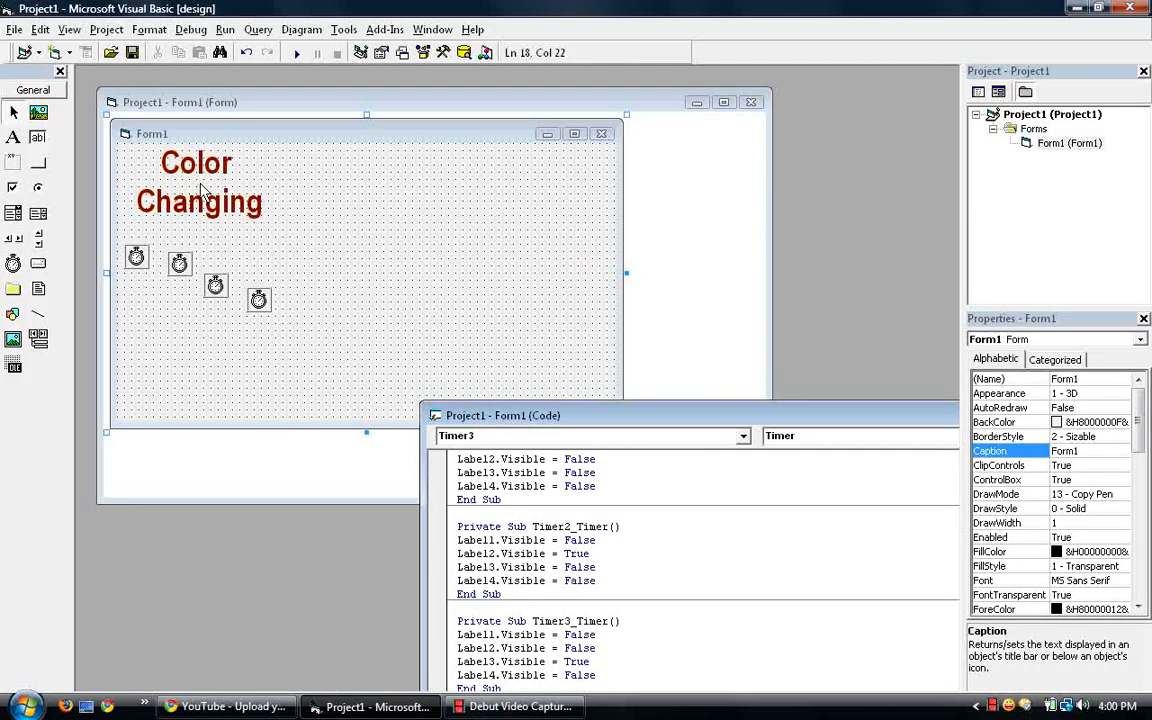
pyautogui.moveTo(203, 192)
pyautogui.mouseDown()
pyautogui.moveTo(510, 195)
pyautogui.moveTo(502, 313)
pyautogui.mouseUp()
pyautogui.moveTo(179, 164)
pyautogui.mouseDown()
pyautogui.moveTo(316, 326)
pyautogui.moveTo(262, 328)
pyautogui.mouseUp()
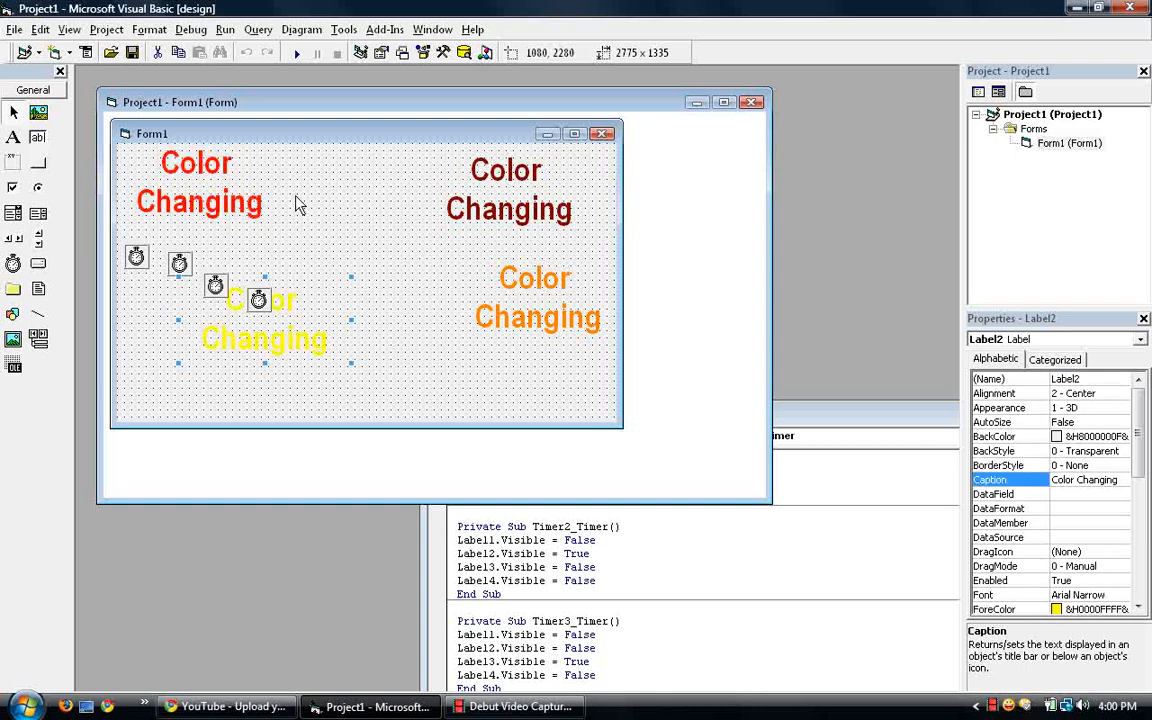
pyautogui.click(302, 52)
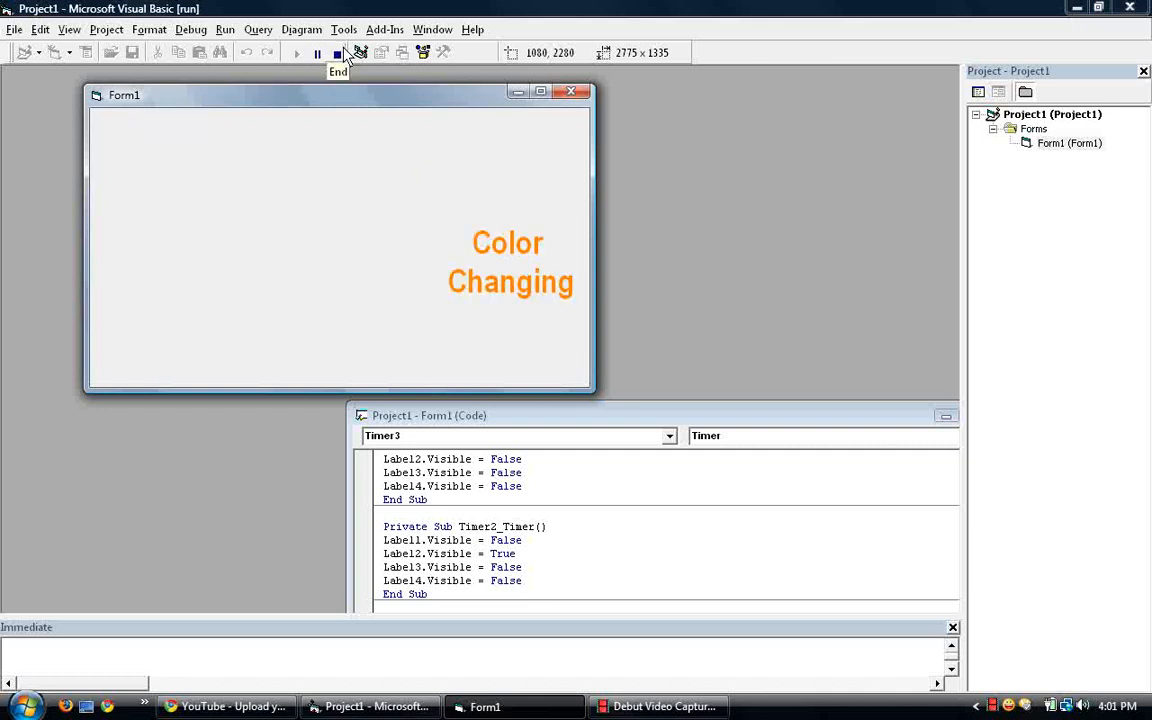
# End the test run from the toolbar, returning to design mode.
pyautogui.click(338, 53)
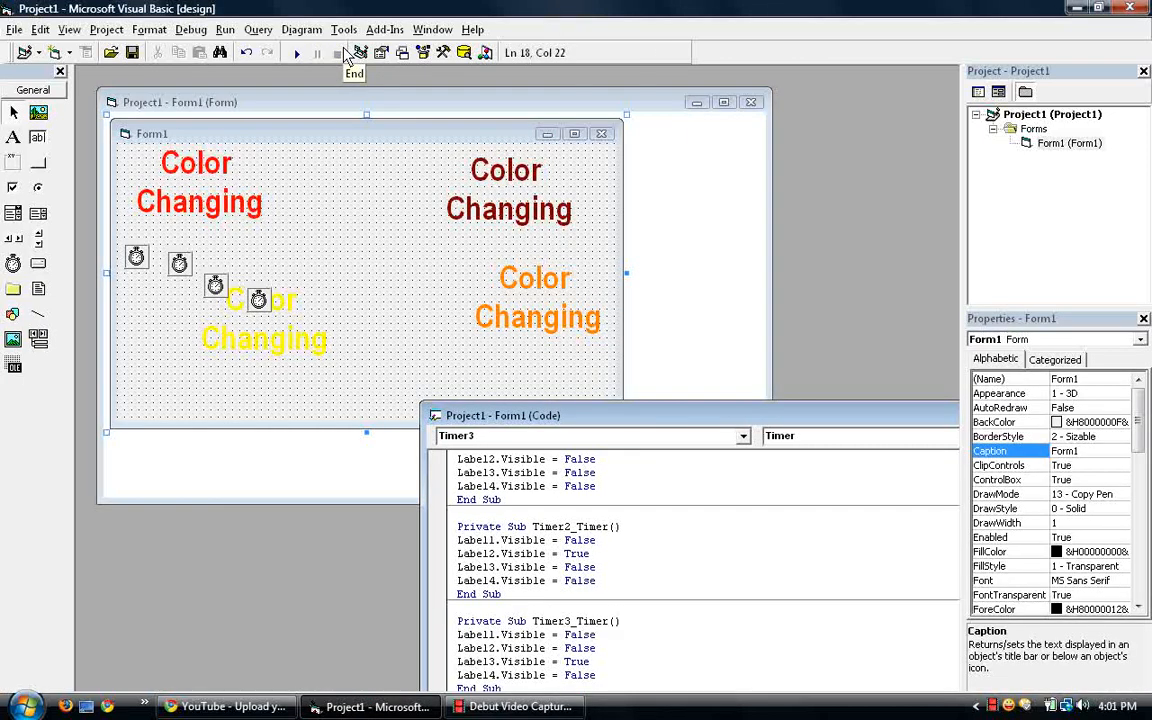